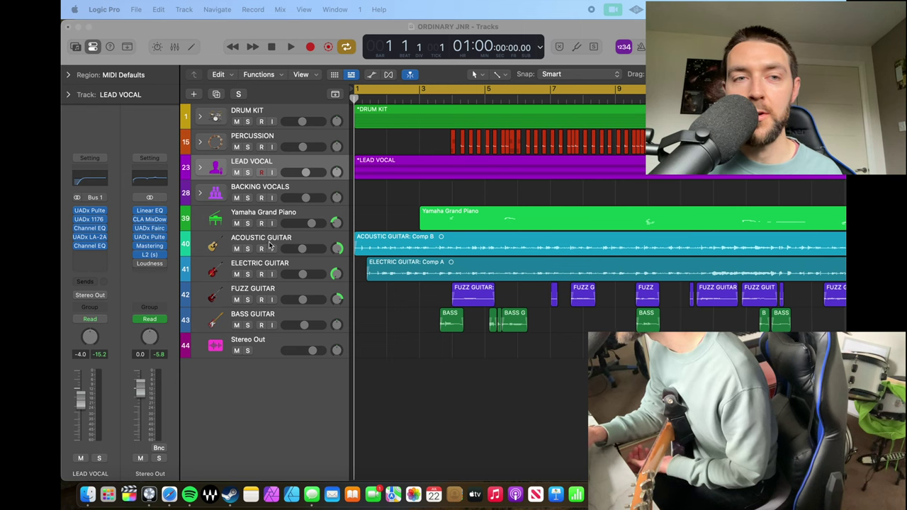
# Step: Expand the DRUM KIT track stack and slightly raise its volume during soloed playback
pyautogui.click(201, 117)
pyautogui.click(201, 117)
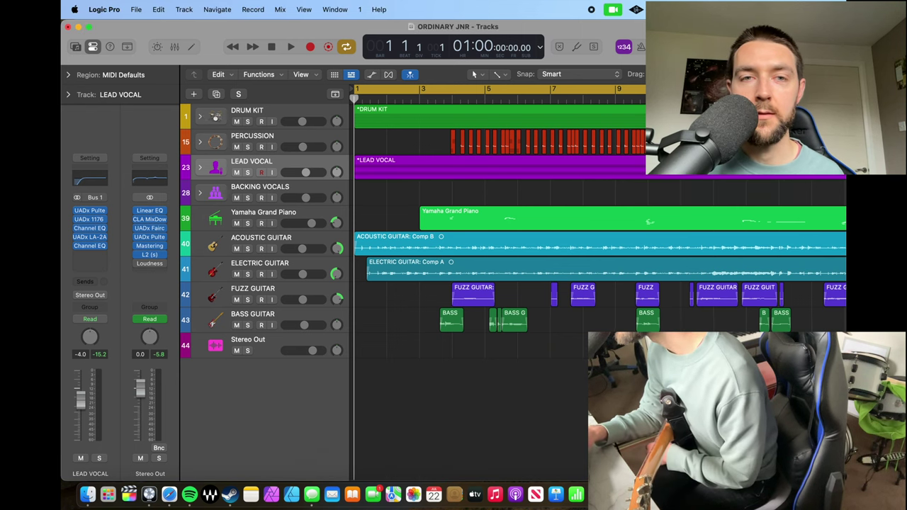
pyautogui.click(200, 117)
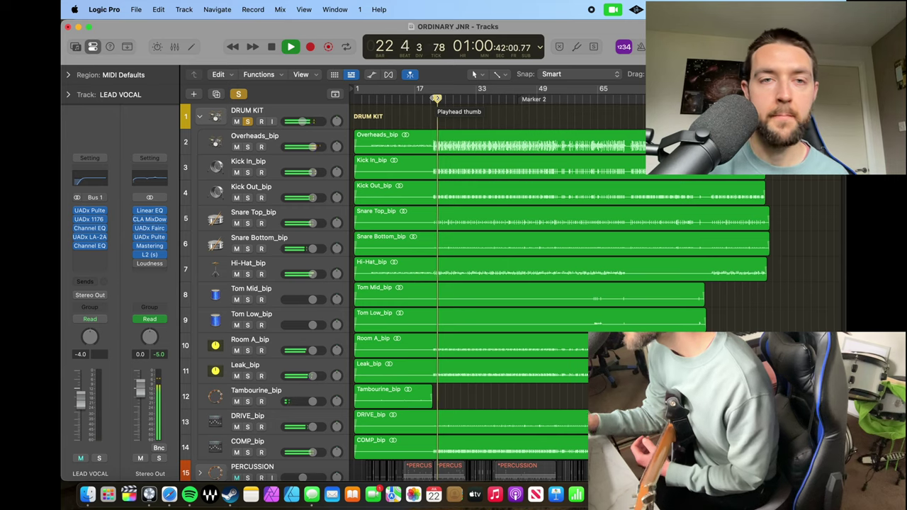
pyautogui.moveTo(304, 122); pyautogui.dragTo(312, 121)
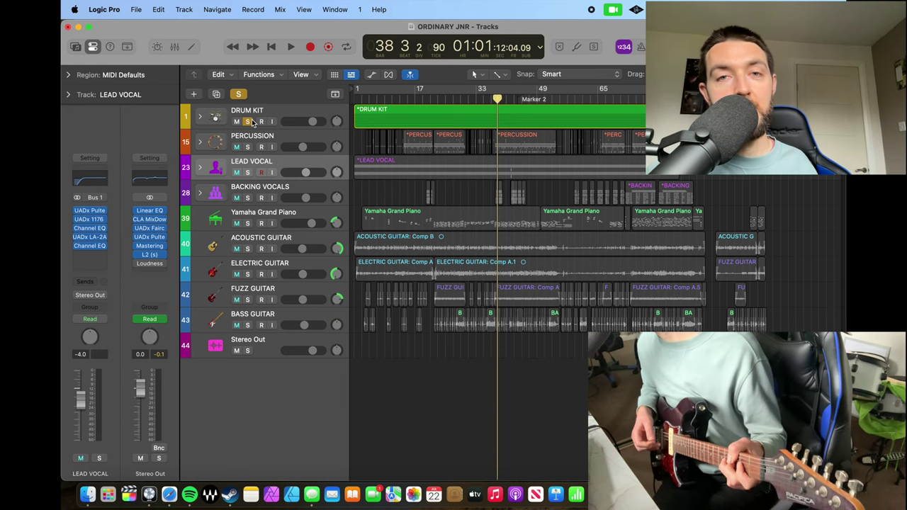
# Step: Solo the DRUM KIT, set a cycle range from bar 39 to about bar 54 and play it
pyautogui.click(250, 122)
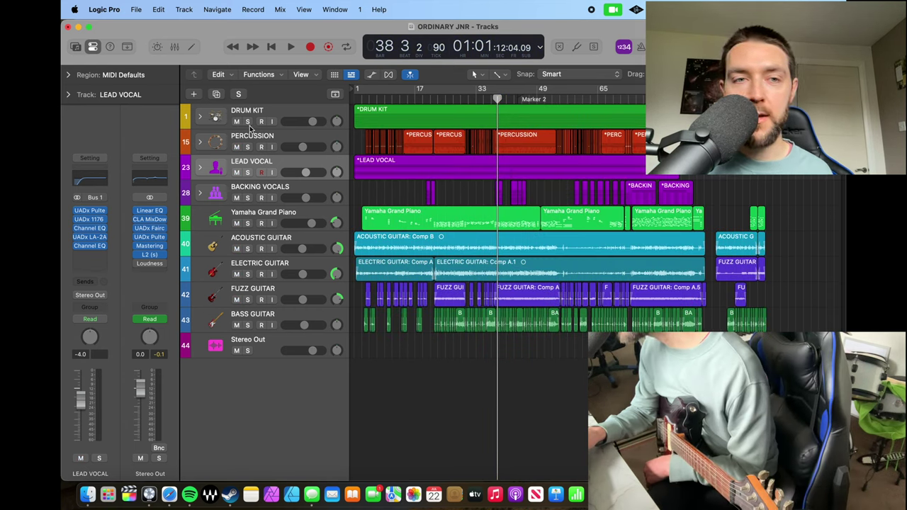
pyautogui.click(247, 123)
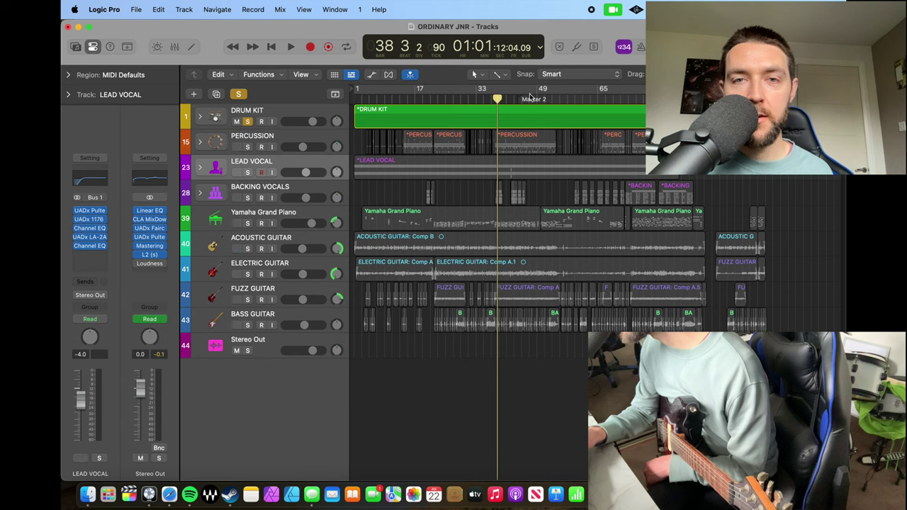
pyautogui.moveTo(498, 92); pyautogui.dragTo(556, 92)
pyautogui.click(291, 47)
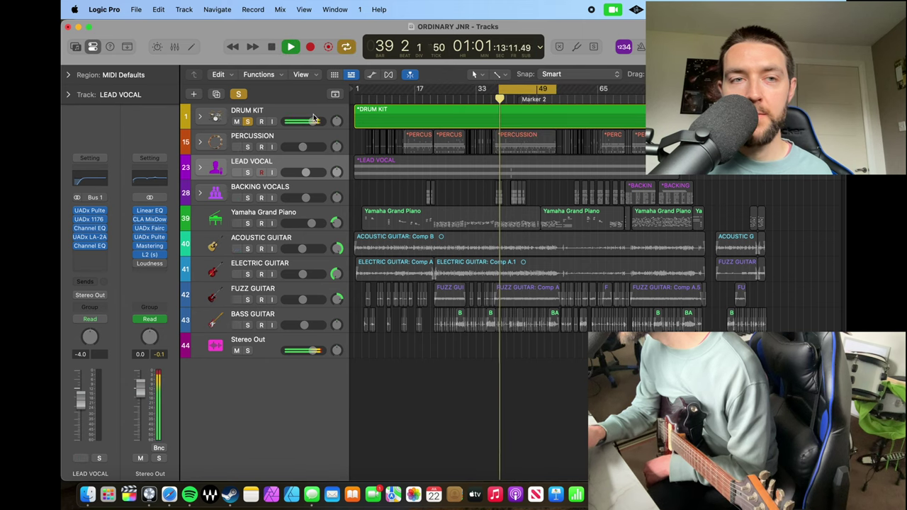
# Step: Raise the DRUM KIT volume to +3.2 dB while the loop plays
pyautogui.press('space')
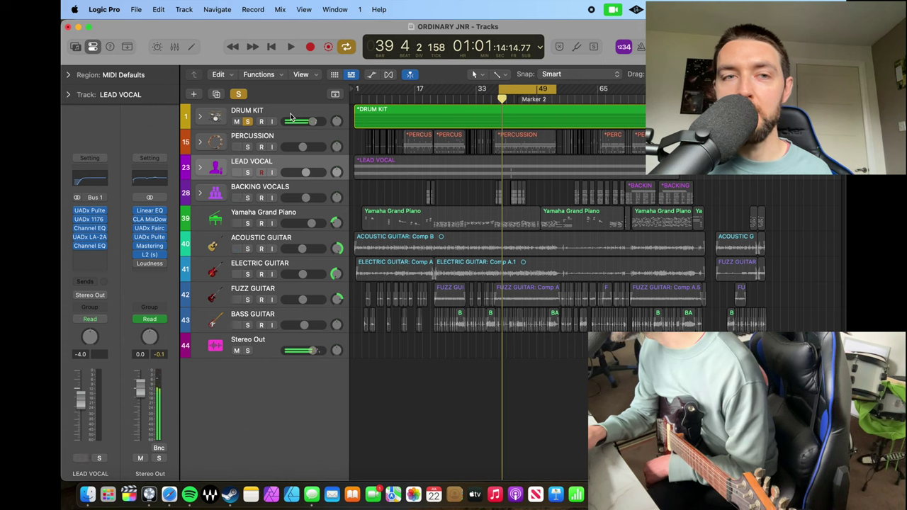
pyautogui.press('space')
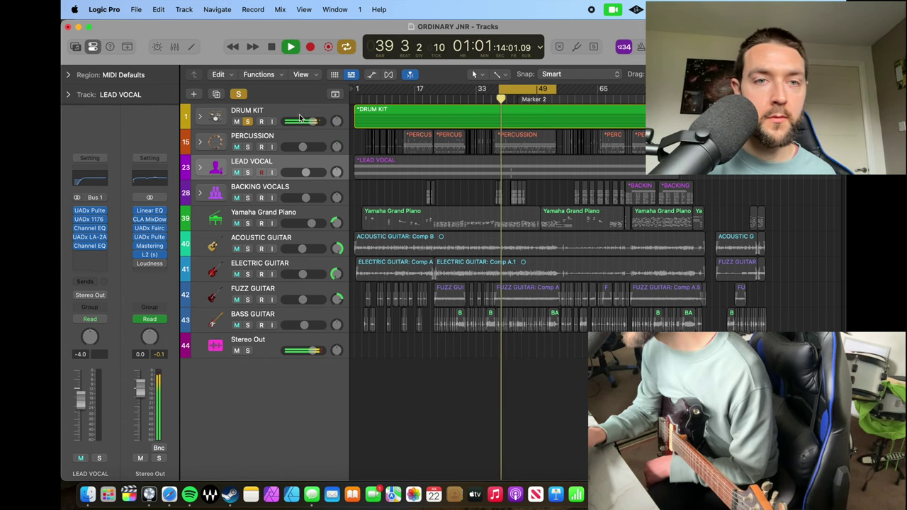
pyautogui.click(312, 121)
pyautogui.moveTo(312, 121); pyautogui.dragTo(318, 121)
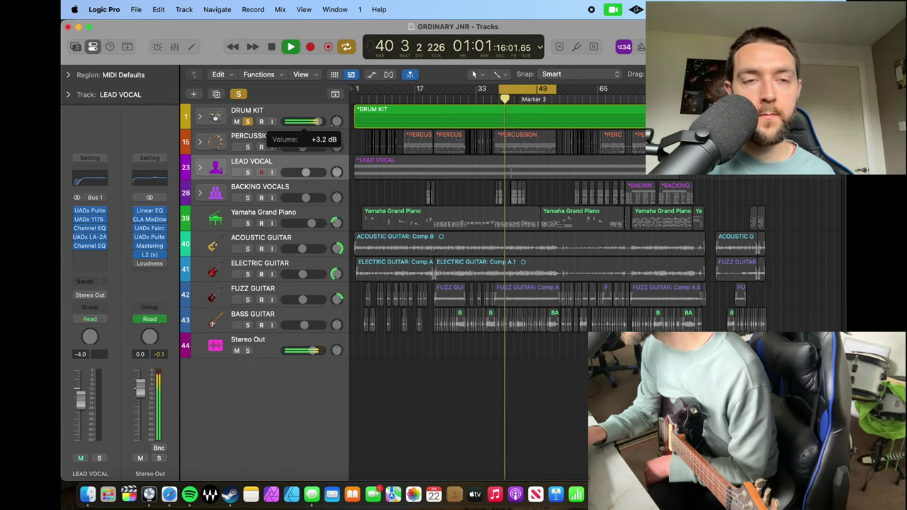
# Step: Solo the overhead, kick and snare tracks inside the DRUM KIT stack, stop playback and collapse the stack
pyautogui.click(201, 119)
pyautogui.click(247, 173)
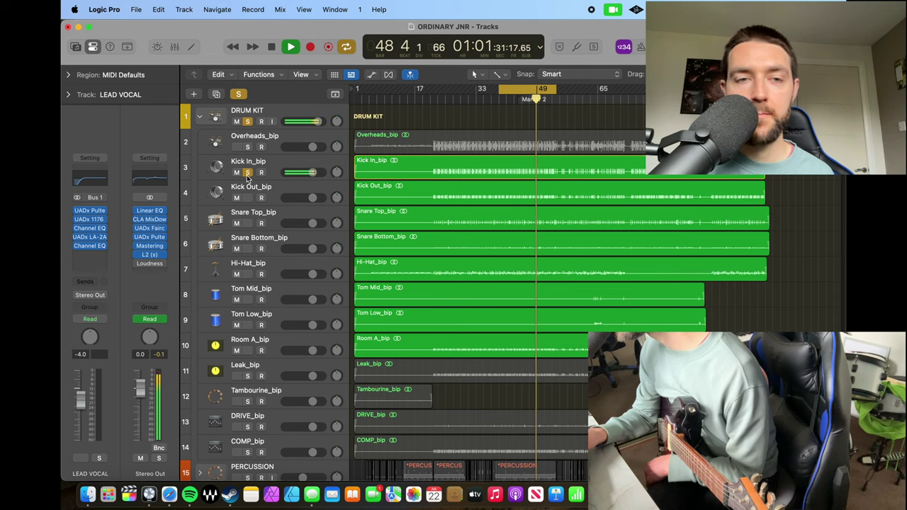
pyautogui.click(248, 197)
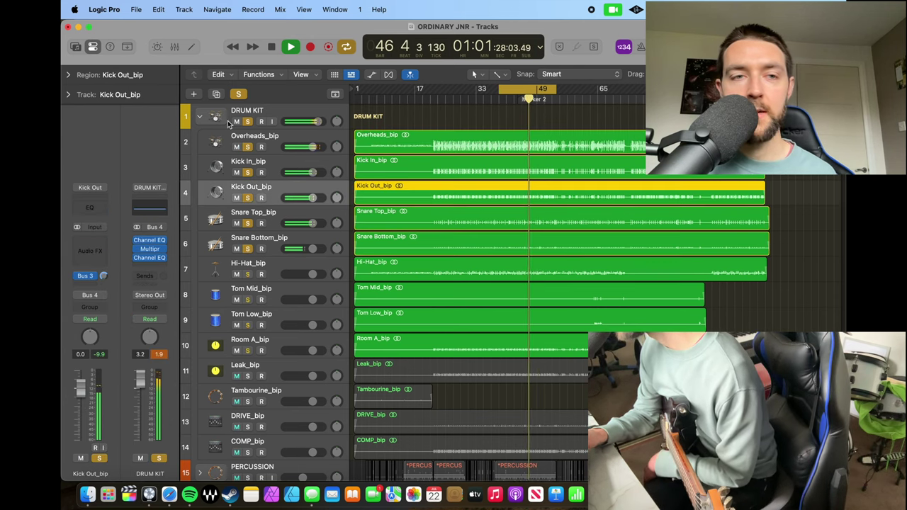
pyautogui.press('space')
pyautogui.click(202, 116)
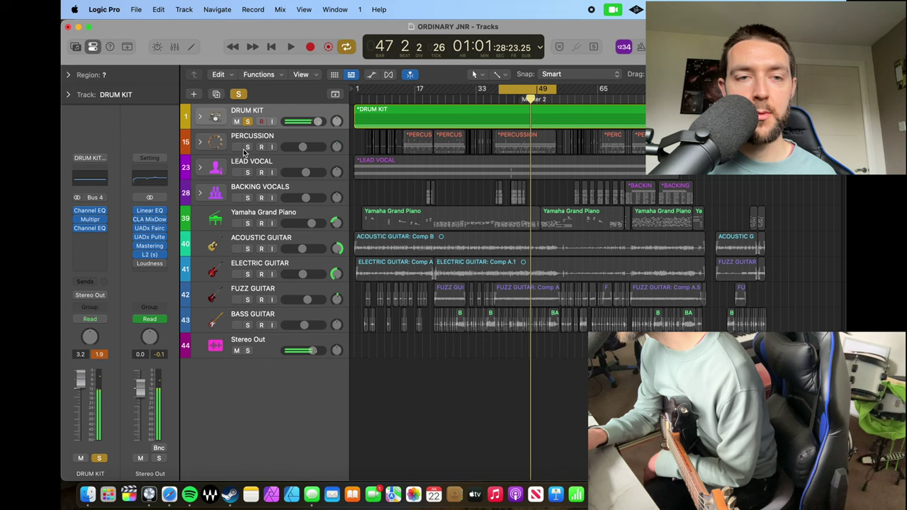
# Step: Add the BASS GUITAR to the soloed tracks and raise its volume while the loop plays
pyautogui.click(247, 326)
pyautogui.press('space')
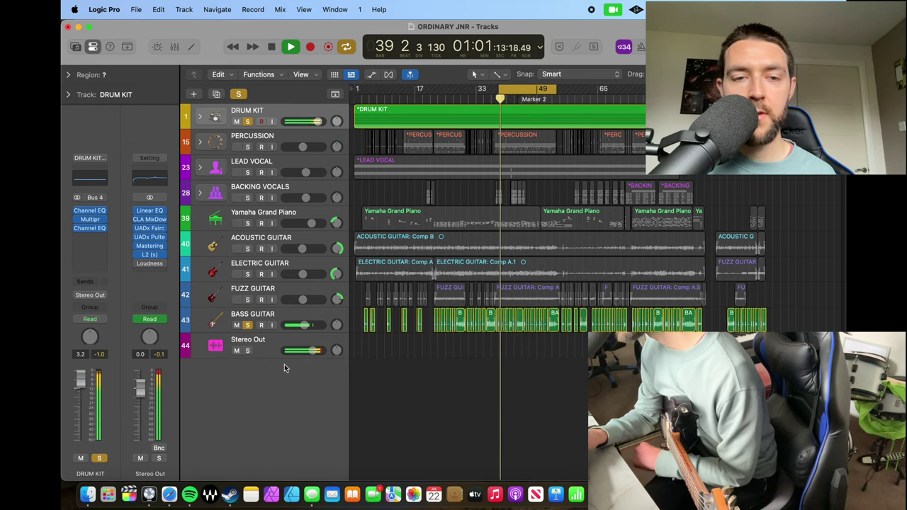
pyautogui.moveTo(303, 326); pyautogui.dragTo(315, 325)
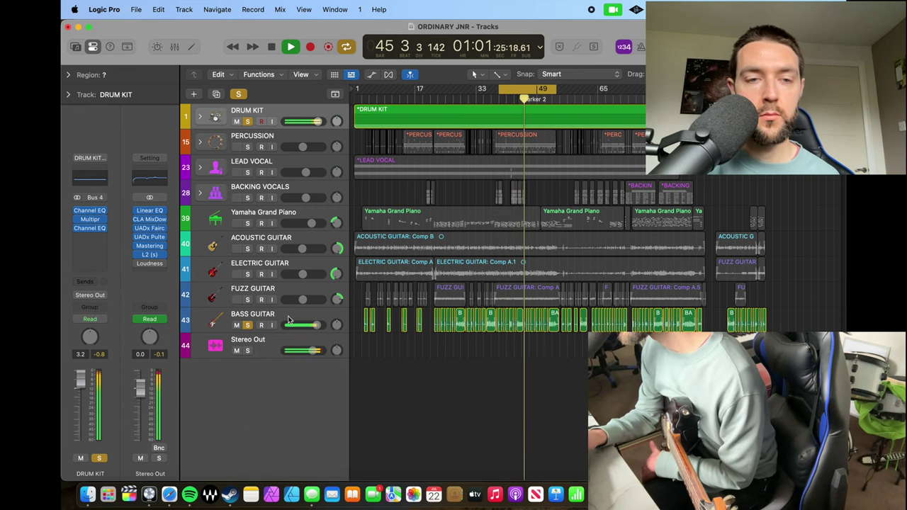
# Step: Add the ACOUSTIC GUITAR, ELECTRIC GUITAR and Yamaha Grand Piano to the soloed tracks and play the loop
pyautogui.click(248, 249)
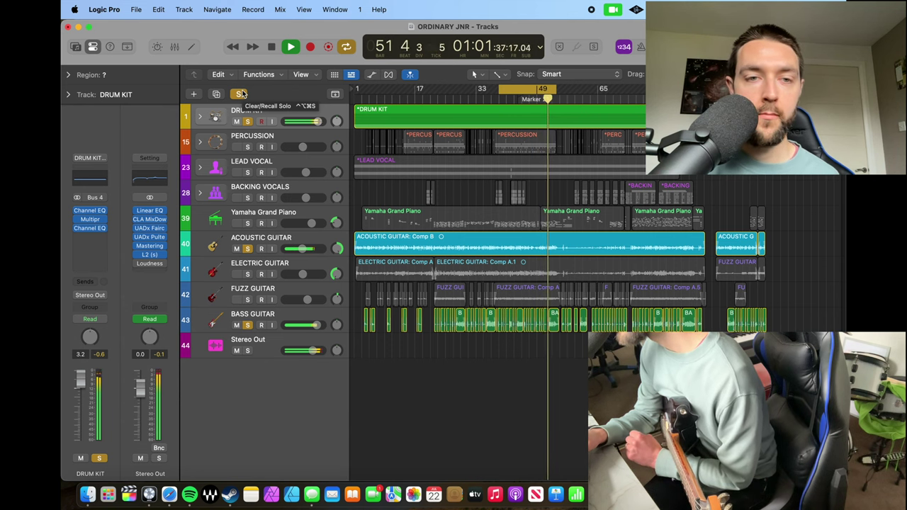
pyautogui.click(247, 274)
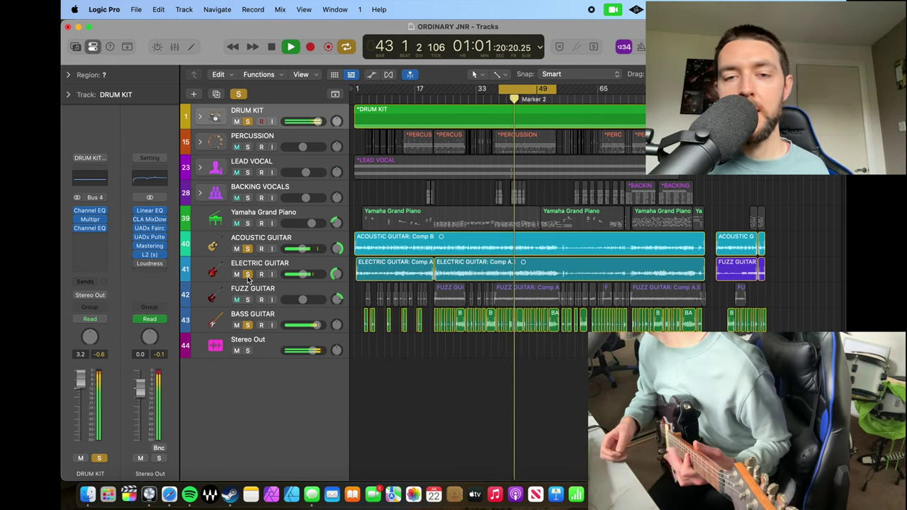
pyautogui.press('space')
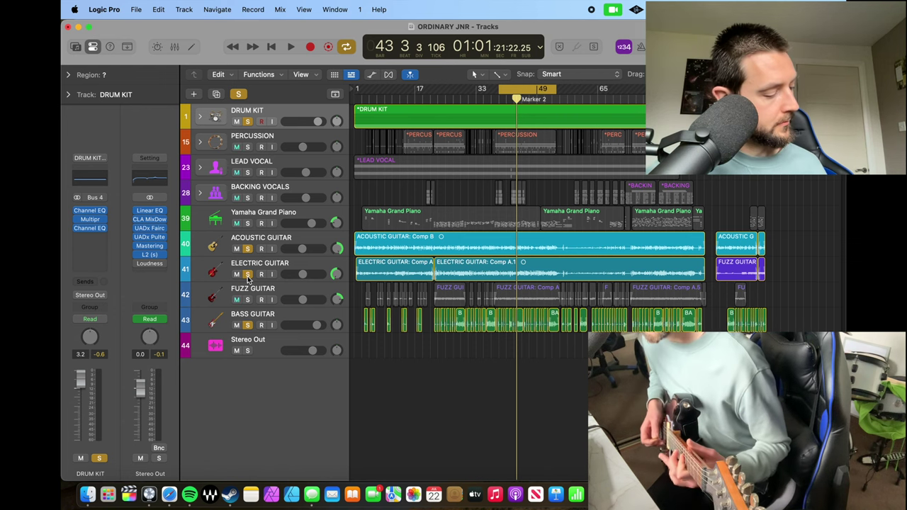
pyautogui.press('space')
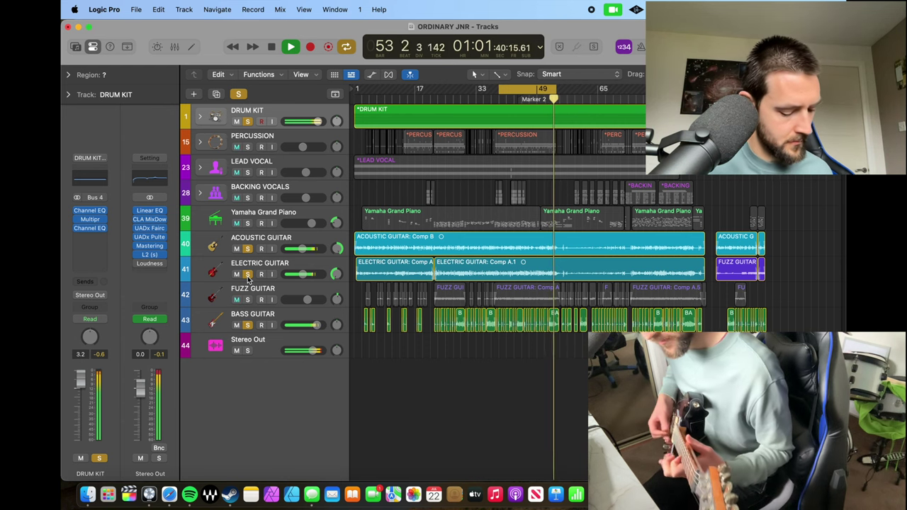
pyautogui.press('space')
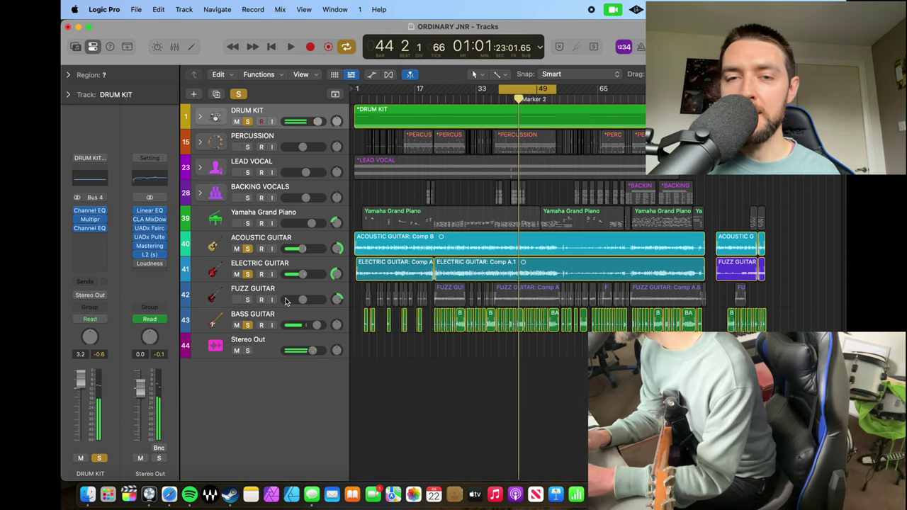
pyautogui.click(247, 224)
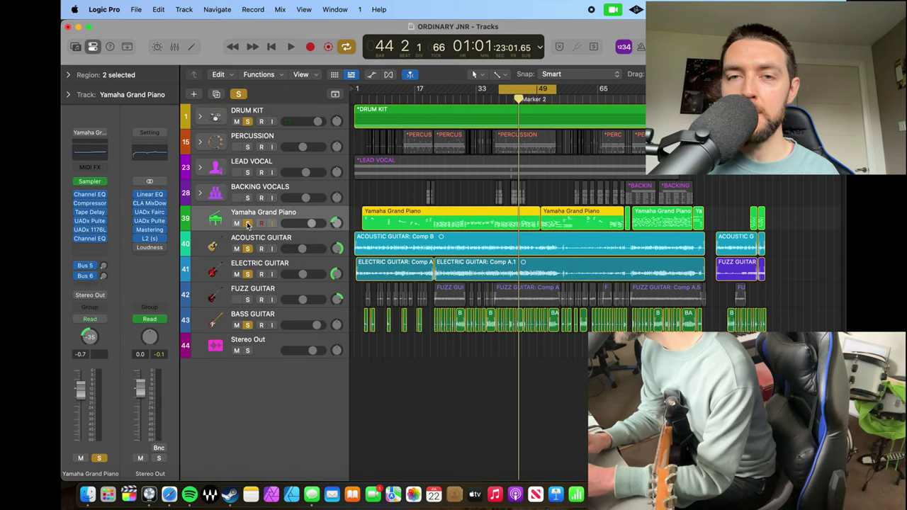
pyautogui.press('space')
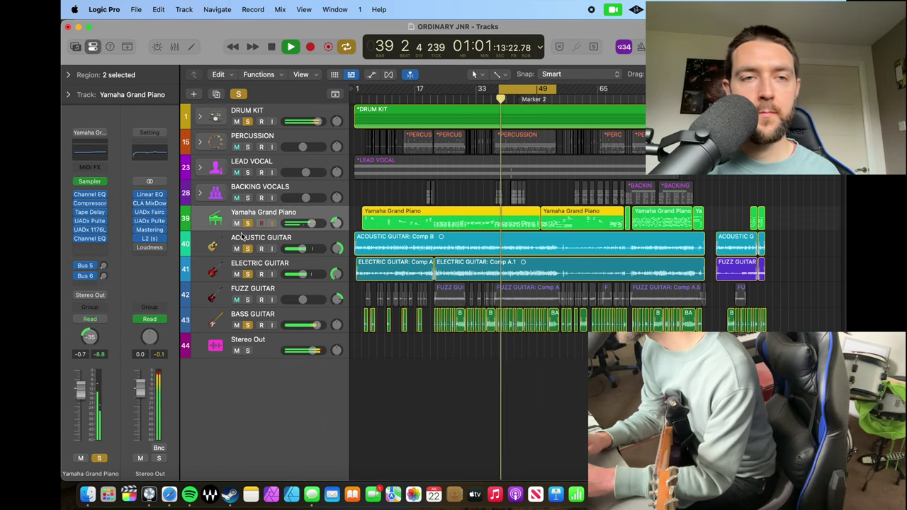
# Step: Clear all solos and solo only the Yamaha Grand Piano, ACOUSTIC GUITAR and ELECTRIC GUITAR
pyautogui.click(238, 94)
pyautogui.click(247, 223)
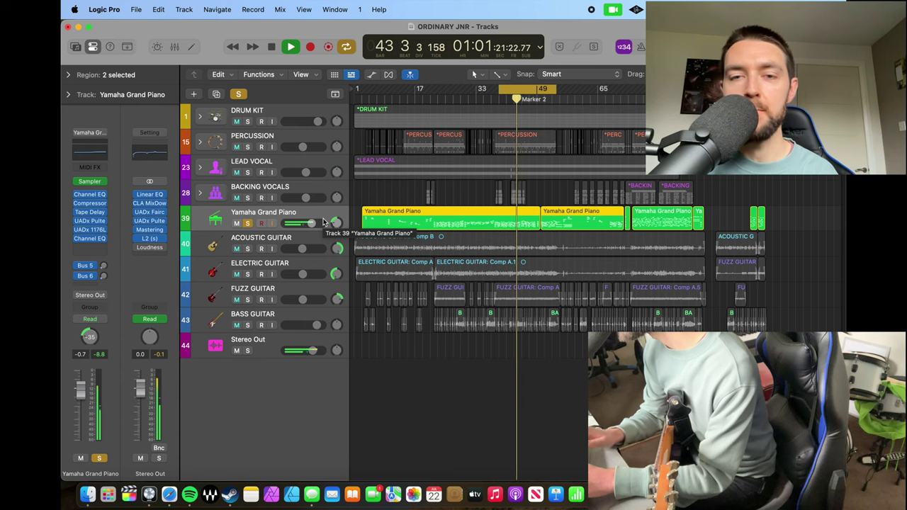
pyautogui.click(247, 248)
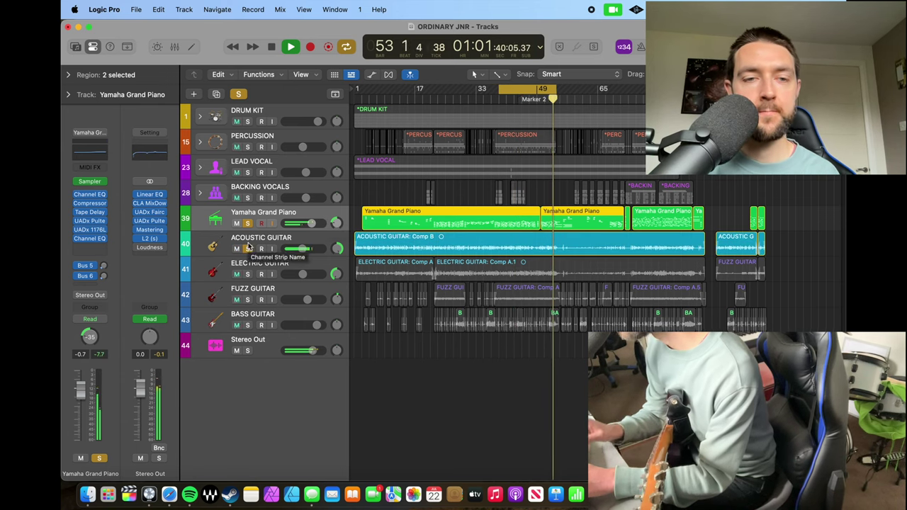
pyautogui.click(247, 274)
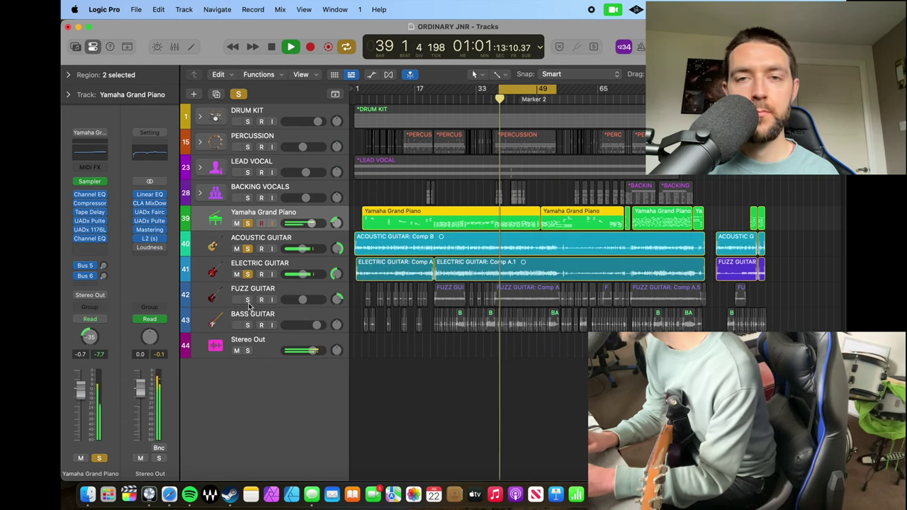
# Step: Solo the FUZZ GUITAR, set its volume to about -1.8 dB and add the BASS GUITAR to the solo
pyautogui.click(247, 299)
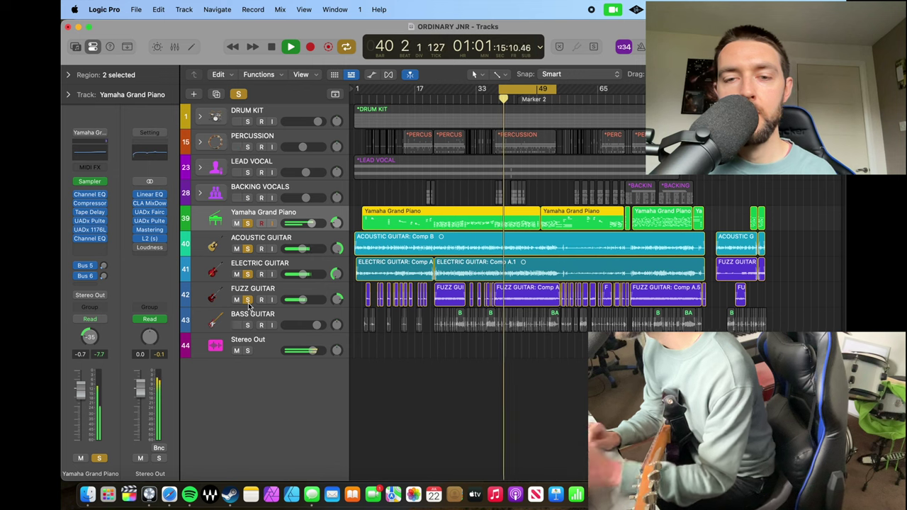
pyautogui.click(303, 300)
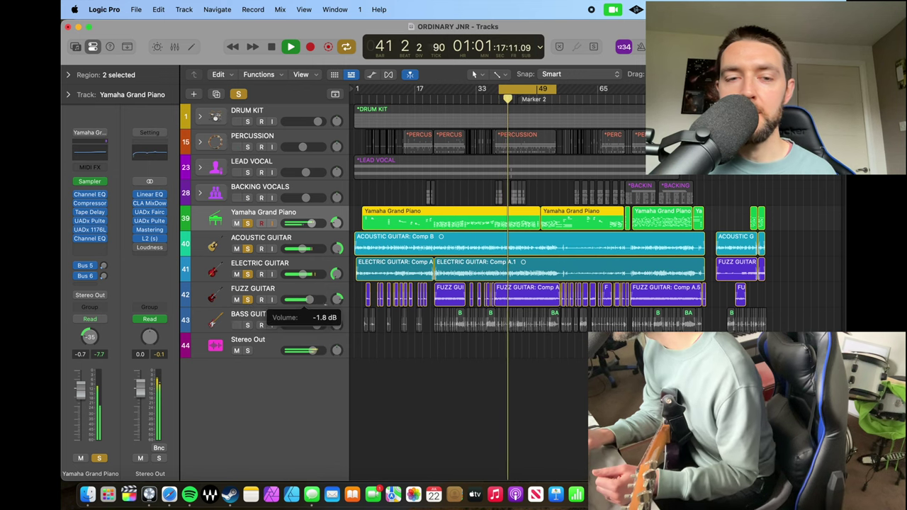
pyautogui.moveTo(310, 300); pyautogui.dragTo(309, 300)
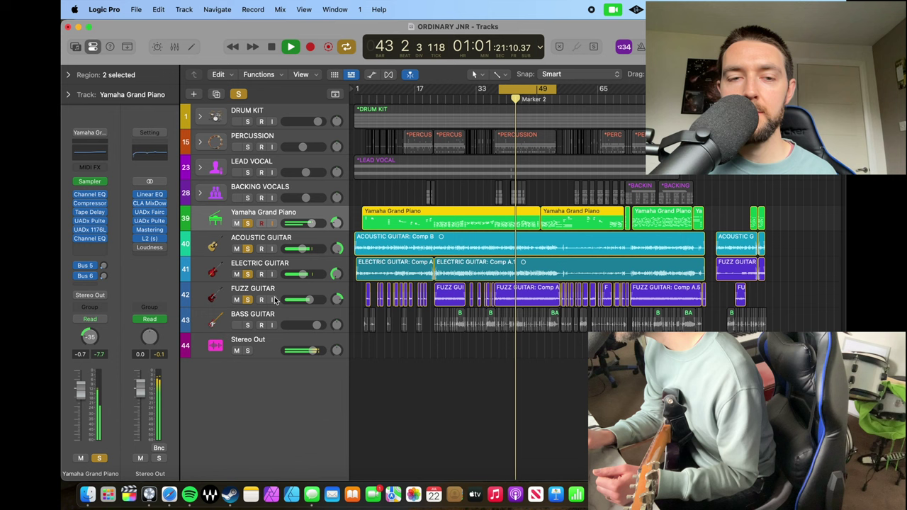
pyautogui.click(247, 324)
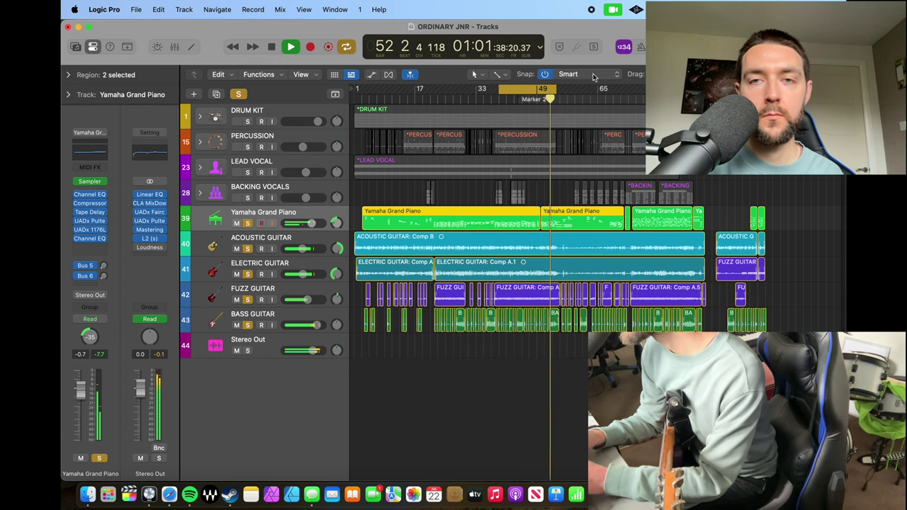
# Step: Solo and expand the PERCUSSION stack and look through its clap, beat box and click tracks around bars 38 to 42
pyautogui.moveTo(555, 90); pyautogui.dragTo(560, 90)
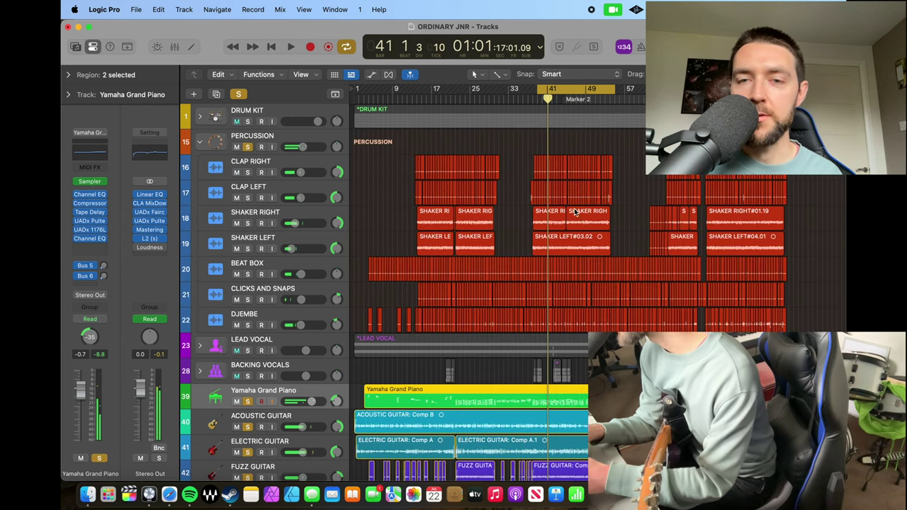
pyautogui.press('super+Right')
pyautogui.press('super+Right')
pyautogui.press('super+Right')
pyautogui.press('super+Right')
pyautogui.press('super+Right')
pyautogui.press('super+Right')
pyautogui.press('super+Right')
pyautogui.press('super+Right')
pyautogui.press('super+Right')
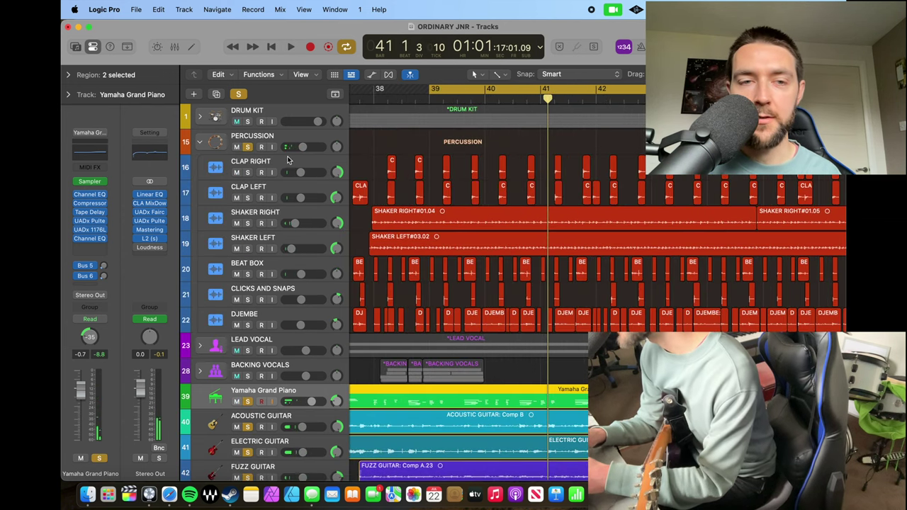
pyautogui.click(287, 161)
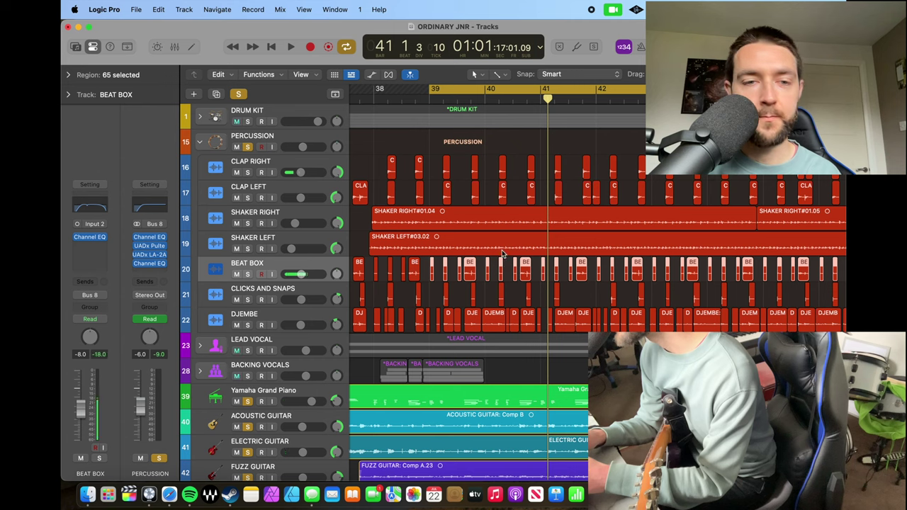
pyautogui.click(314, 303)
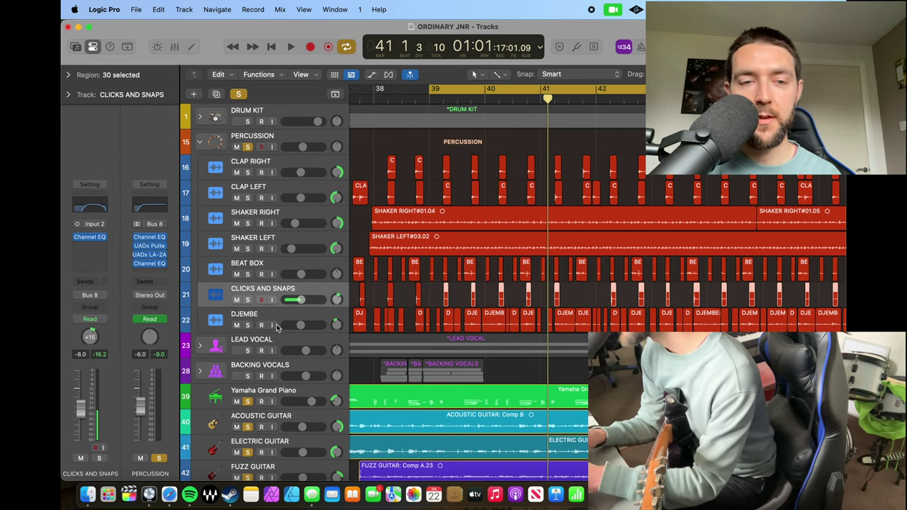
# Step: Solo the DJEMBE track within the percussion, play the loop and raise the track's volume to 6.0 dB
pyautogui.click(248, 325)
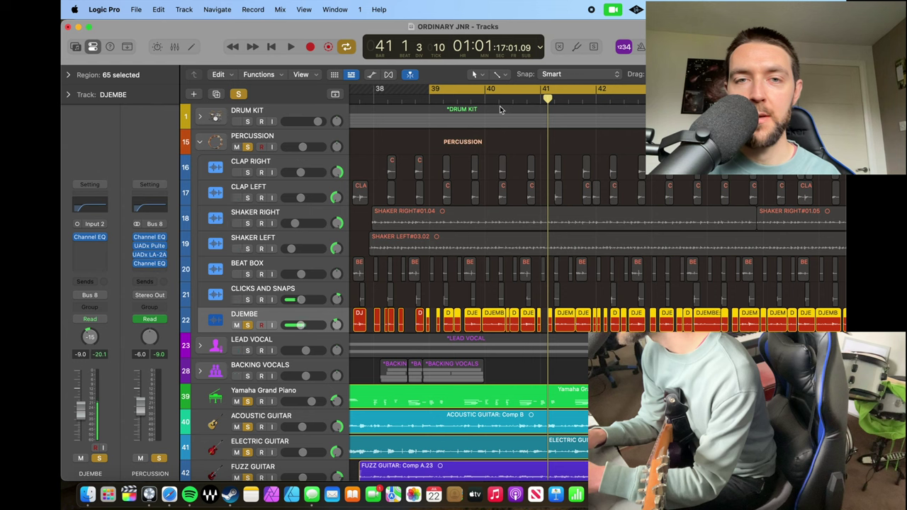
pyautogui.press('space')
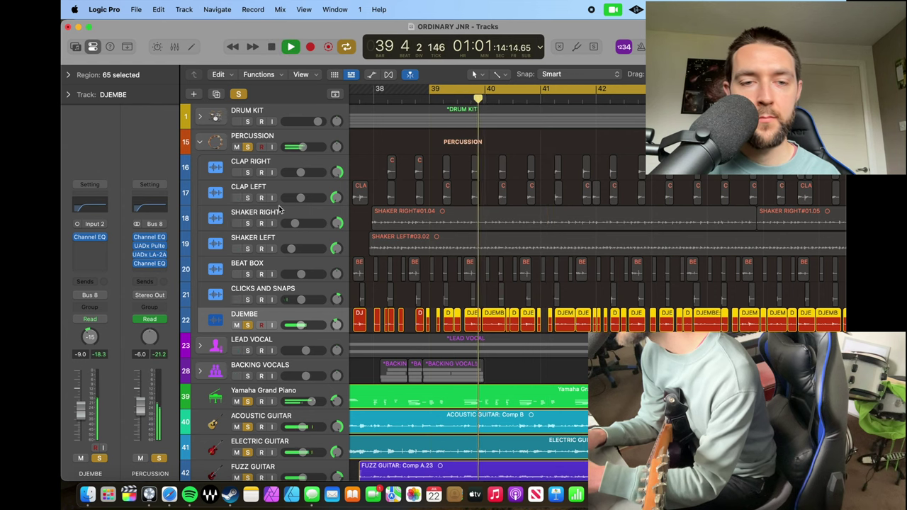
pyautogui.moveTo(301, 325); pyautogui.dragTo(324, 325)
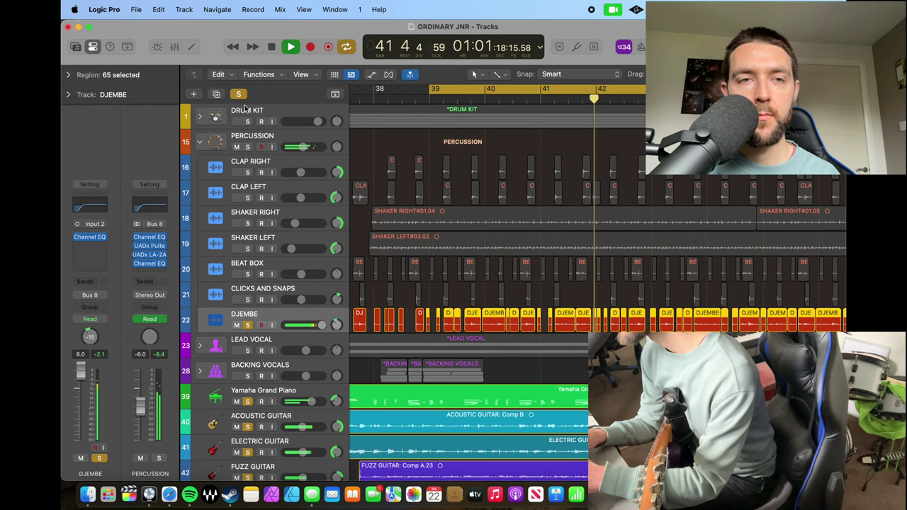
# Step: Clear all solos, solo the DJEMBE, CLICKS AND SNAPS, BEAT BOX and both shaker tracks, and raise the BEAT BOX volume
pyautogui.click(238, 94)
pyautogui.click(247, 325)
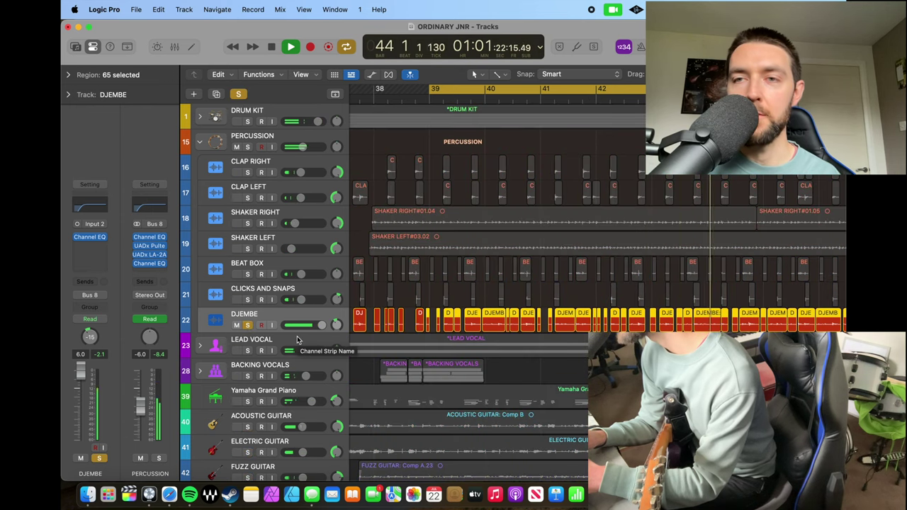
pyautogui.click(247, 300)
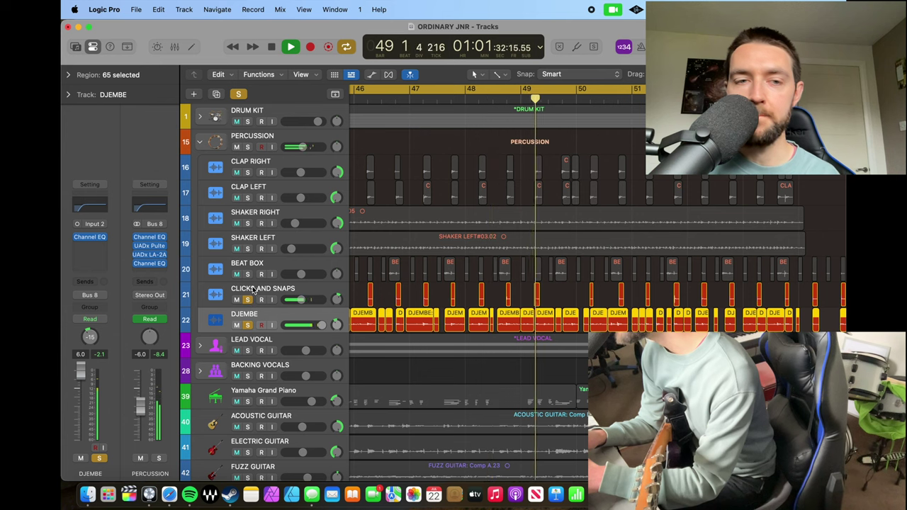
pyautogui.click(247, 275)
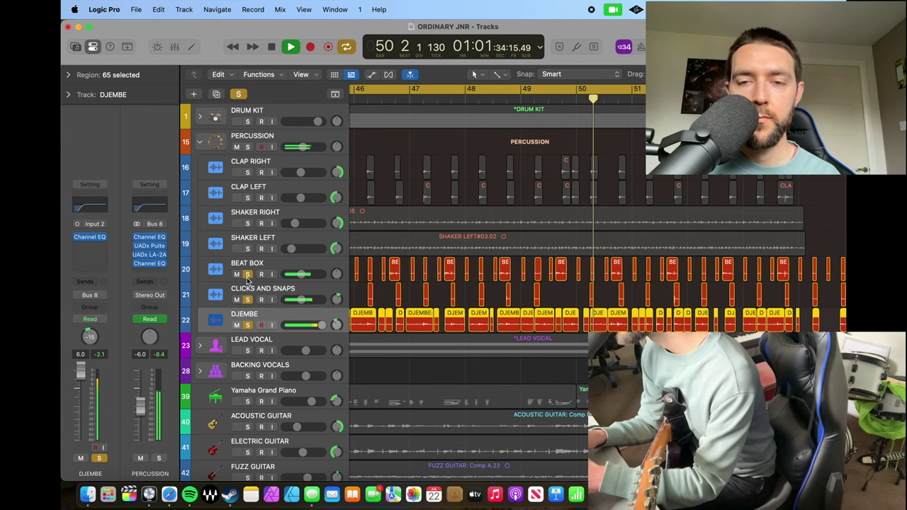
pyautogui.moveTo(301, 274); pyautogui.dragTo(319, 274)
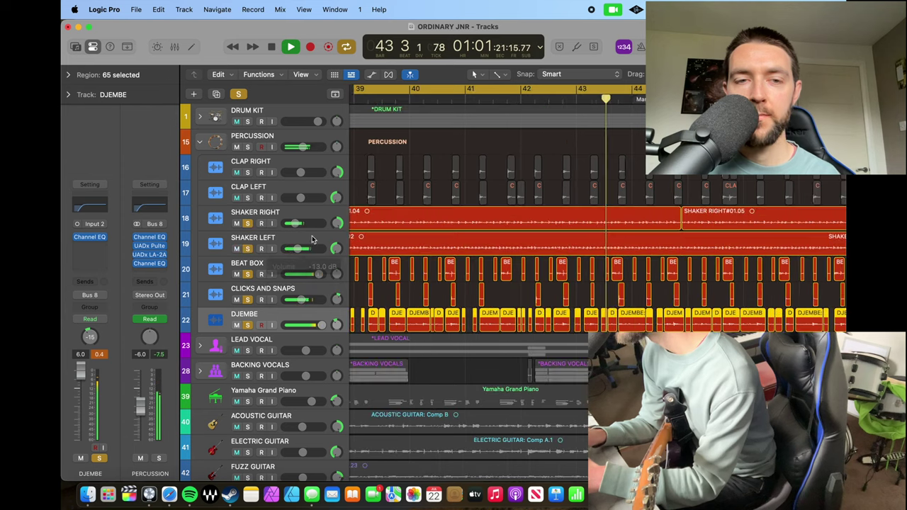
# Step: Raise the SHAKER RIGHT volume and add CLAP LEFT, CLAP RIGHT and the DRUM KIT to the solo
pyautogui.moveTo(294, 223); pyautogui.dragTo(304, 223)
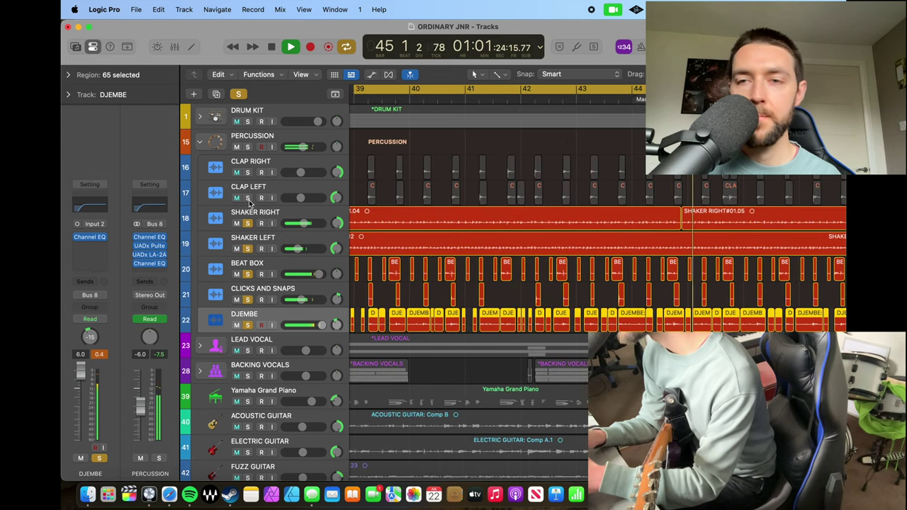
pyautogui.click(247, 198)
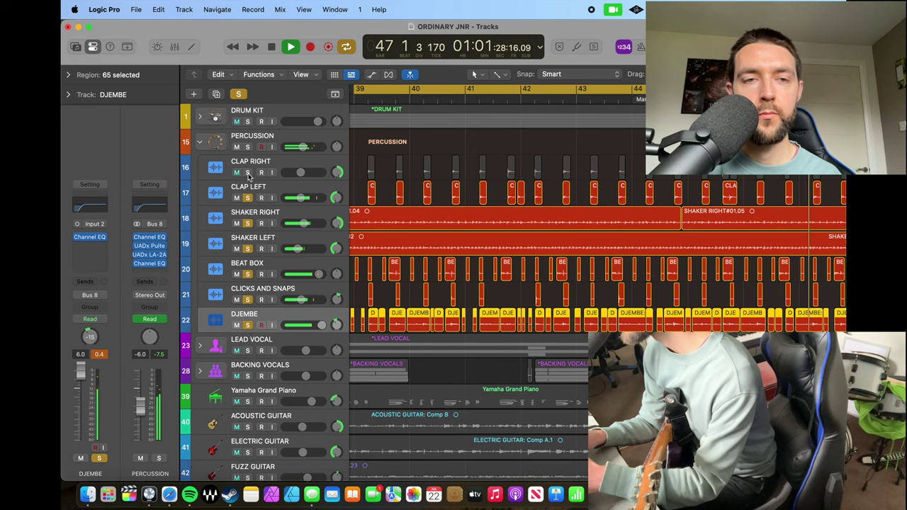
pyautogui.click(248, 173)
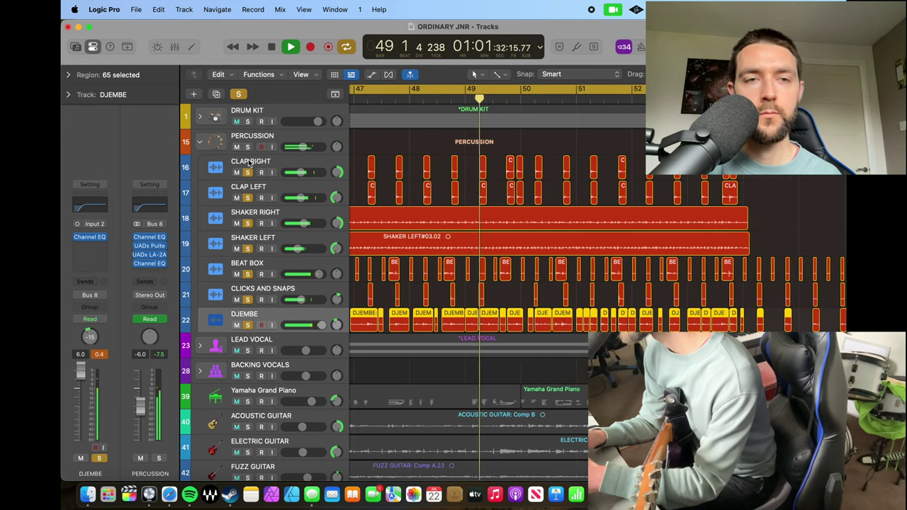
pyautogui.click(248, 122)
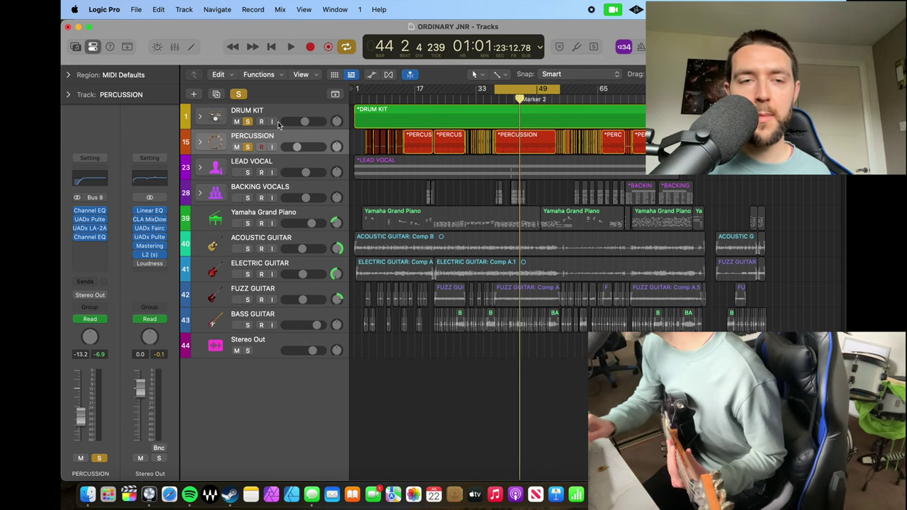
# Step: Add the BASS GUITAR to the soloed drum kit and percussion and play the looped section
pyautogui.click(247, 324)
pyautogui.press('space')
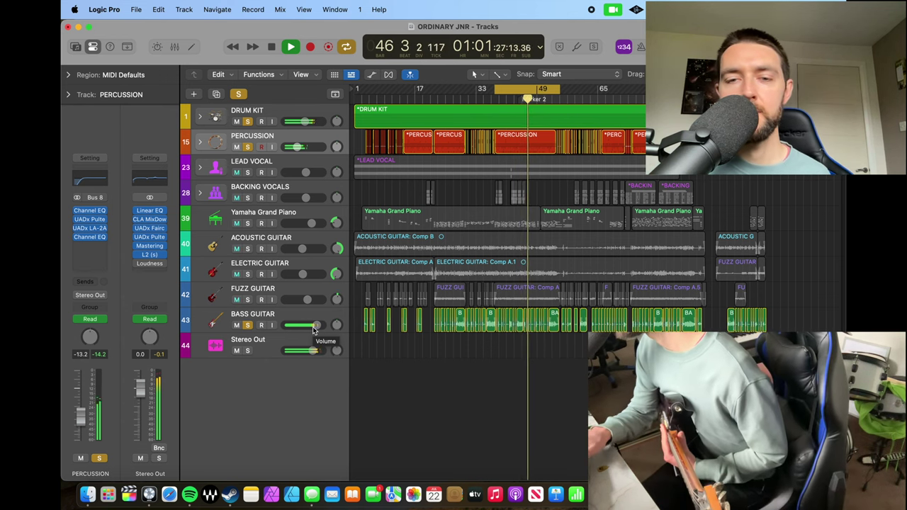
pyautogui.press('space')
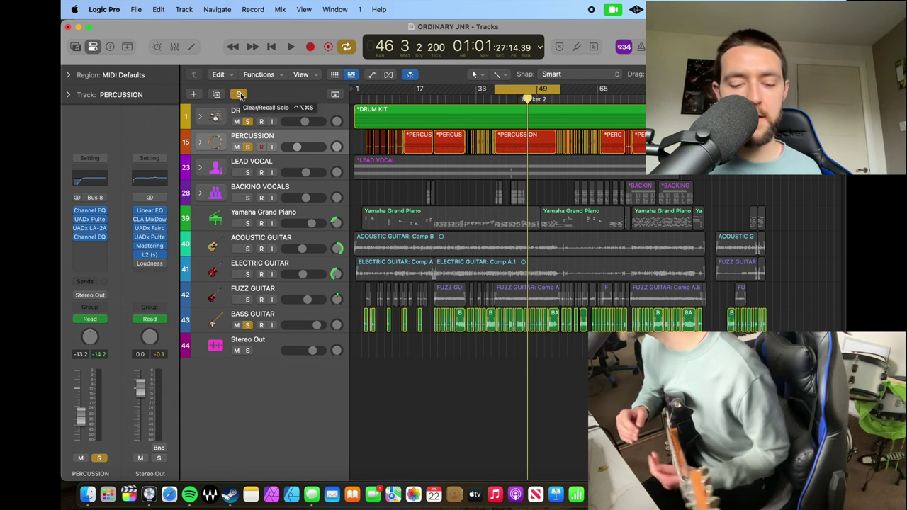
pyautogui.press('space')
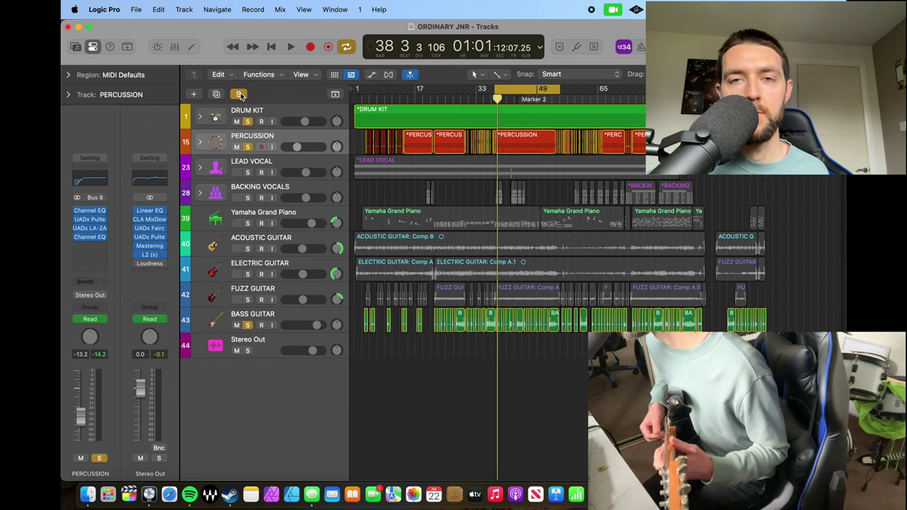
# Step: Clear all solos, turn off looping and play the full song from bar 1
pyautogui.press('space')
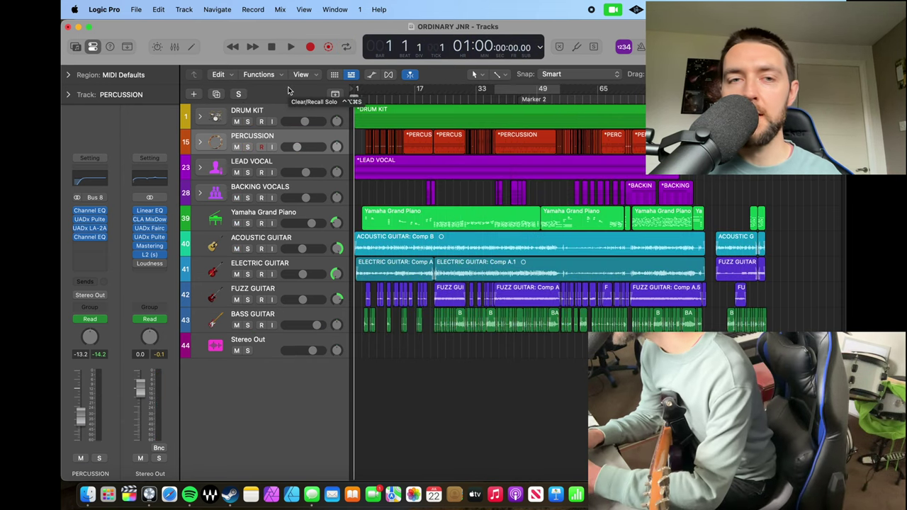
pyautogui.press('space')
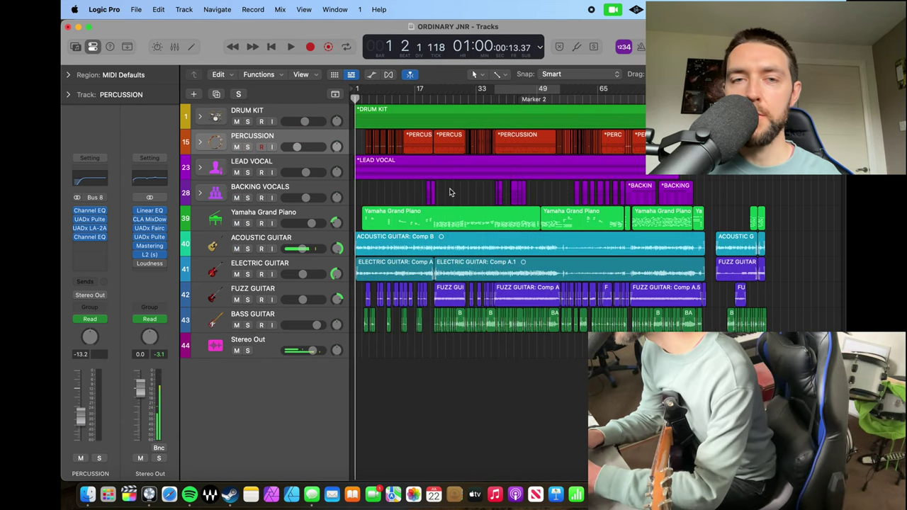
pyautogui.press('space')
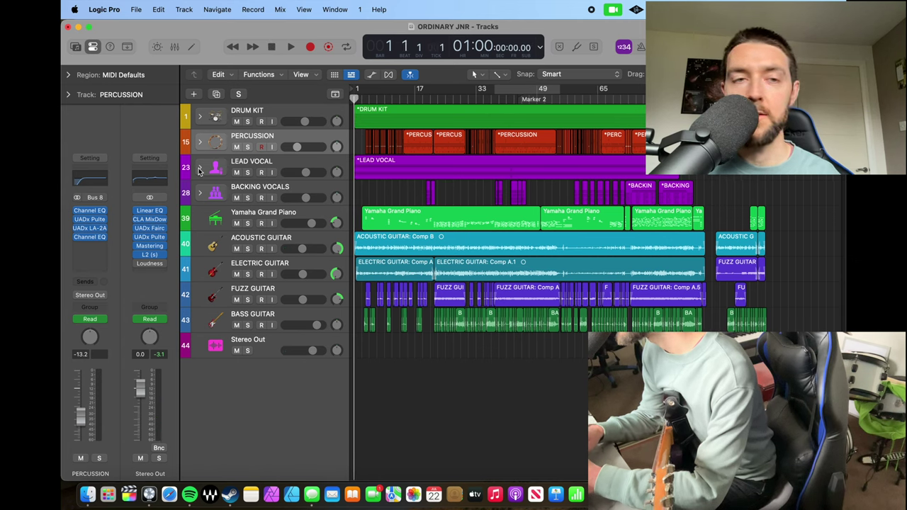
pyautogui.press('space')
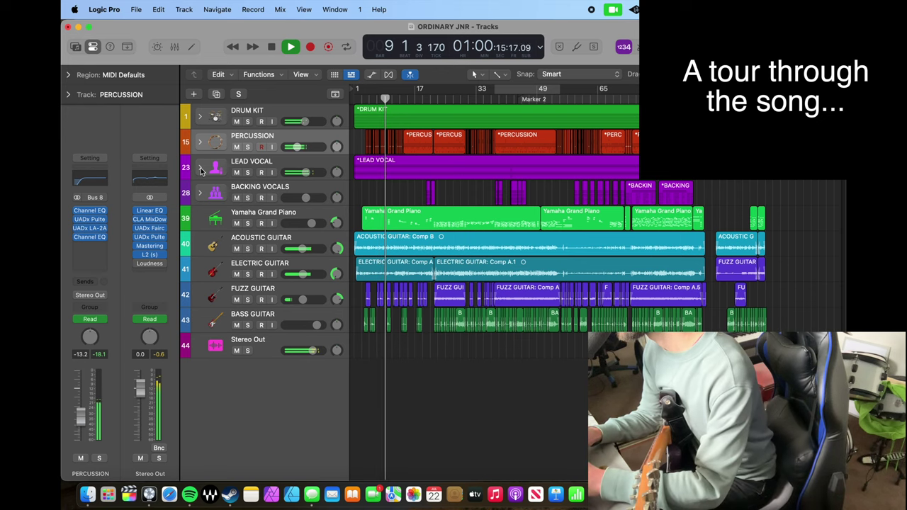
# Step: Expand the LEAD VOCAL stack and move the LEAD VOCAL DOUBLE_bip track directly below LEAD VOCAL_bip
pyautogui.click(201, 170)
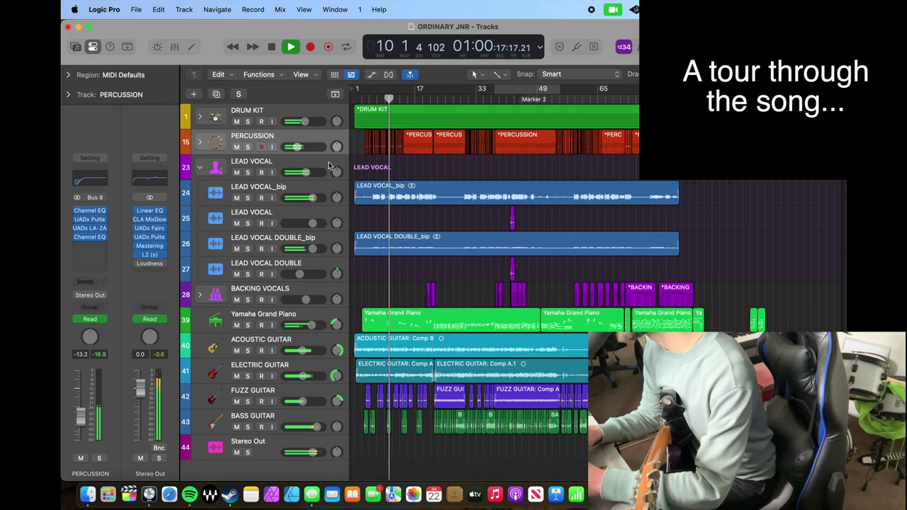
pyautogui.moveTo(319, 244); pyautogui.dragTo(321, 222)
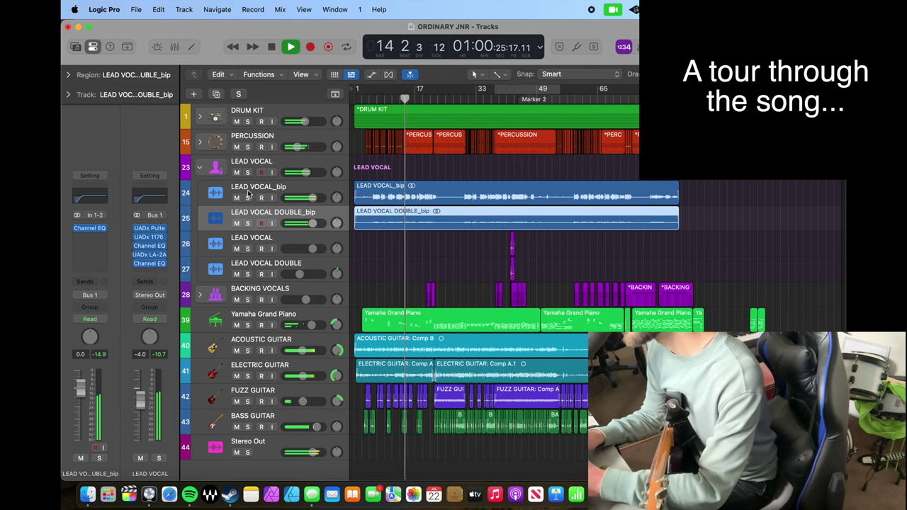
# Step: Examine the Pultec equalizer and 1176 compressor settings on the LEAD VOCAL stack
pyautogui.click(260, 165)
pyautogui.click(90, 210)
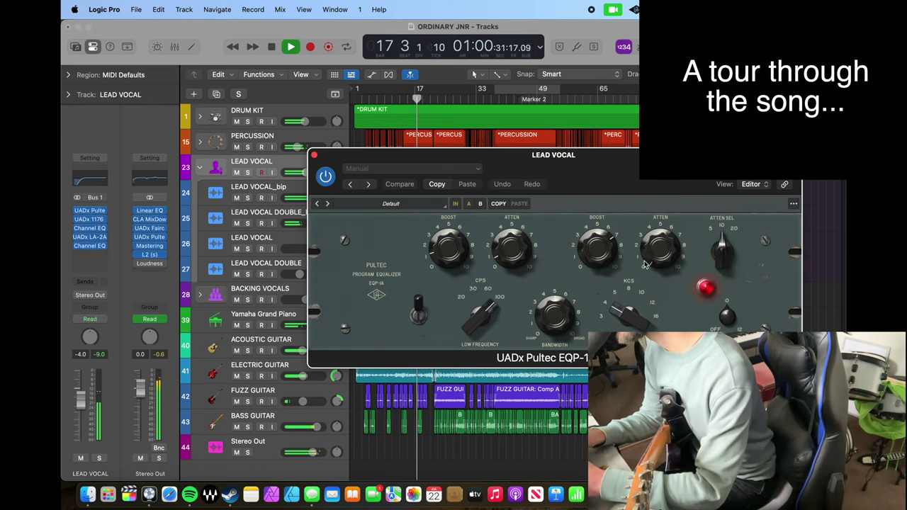
pyautogui.click(315, 154)
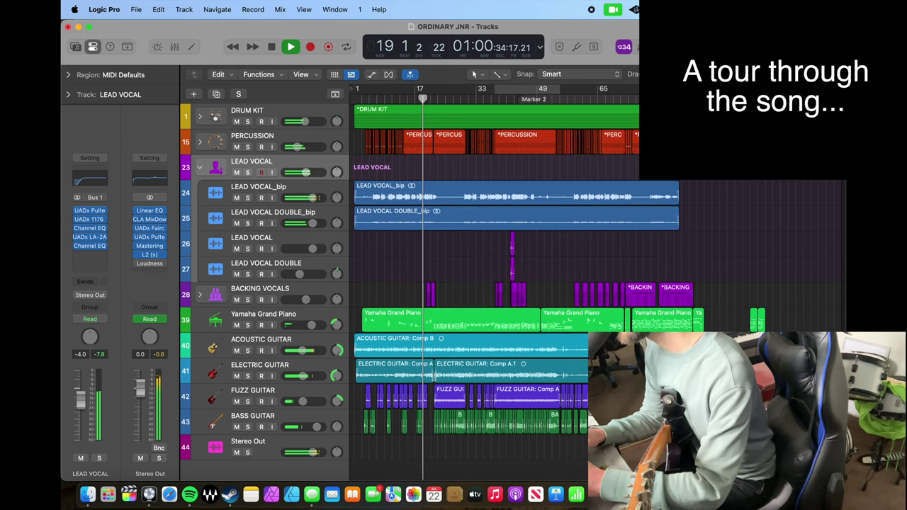
pyautogui.click(93, 220)
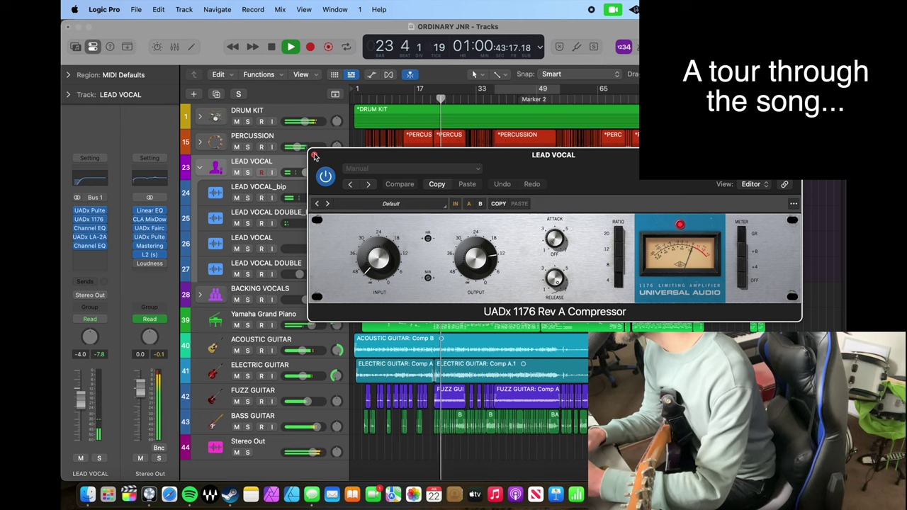
pyautogui.click(315, 154)
# Step: Examine both Channel EQs and the LA-2A compressor on the LEAD VOCAL stack, closing each one, and collapse the stack
pyautogui.click(103, 229)
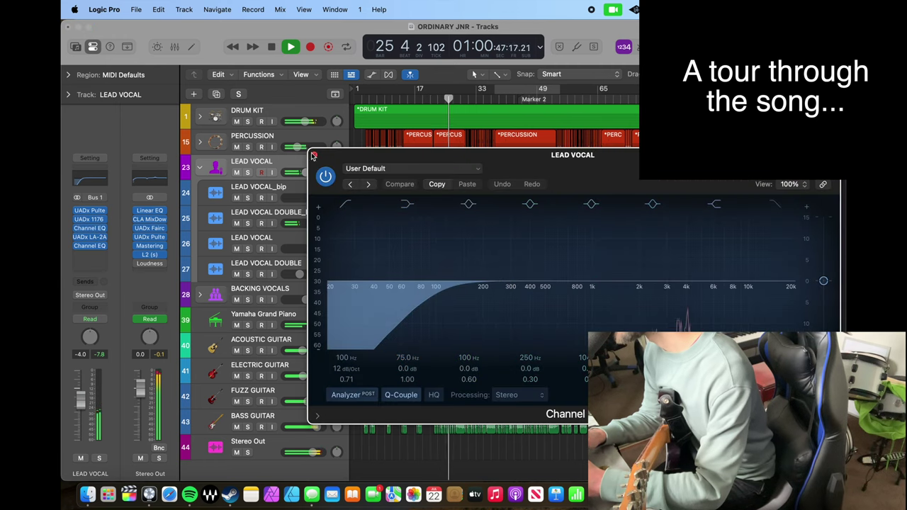
pyautogui.click(314, 155)
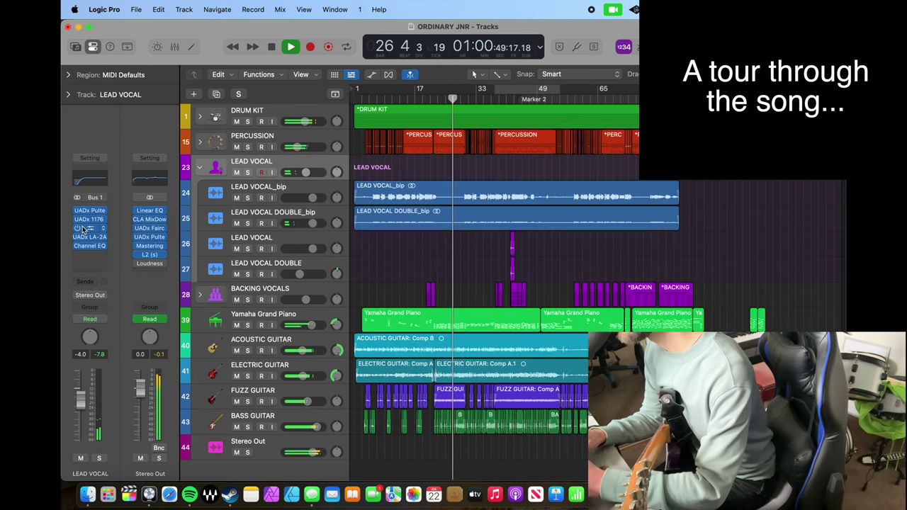
pyautogui.click(92, 237)
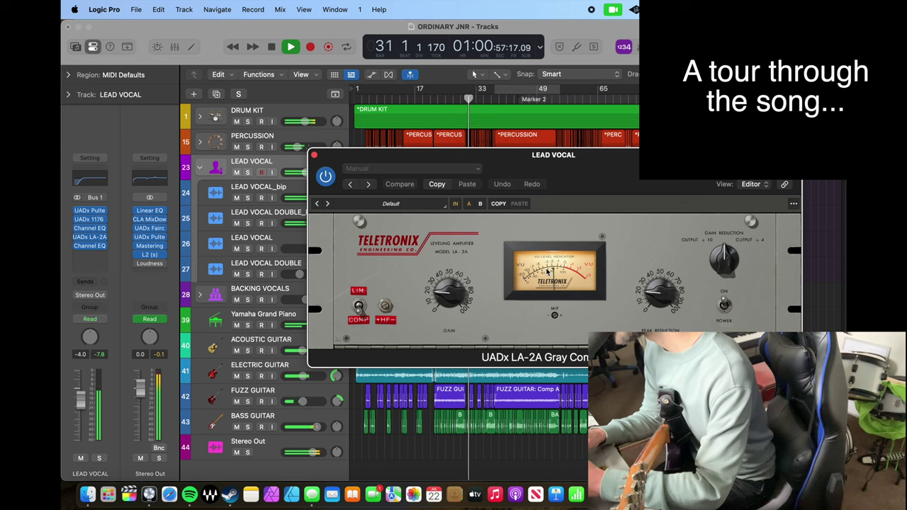
pyautogui.click(316, 155)
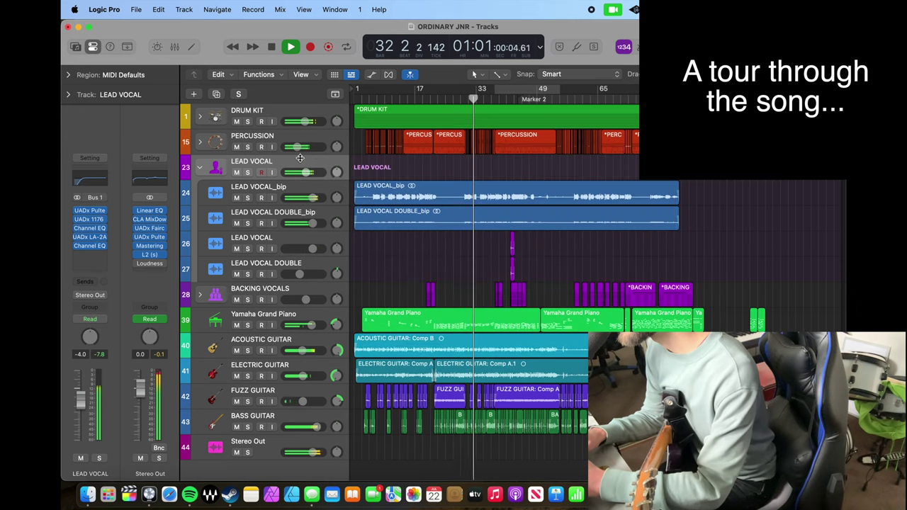
pyautogui.click(90, 246)
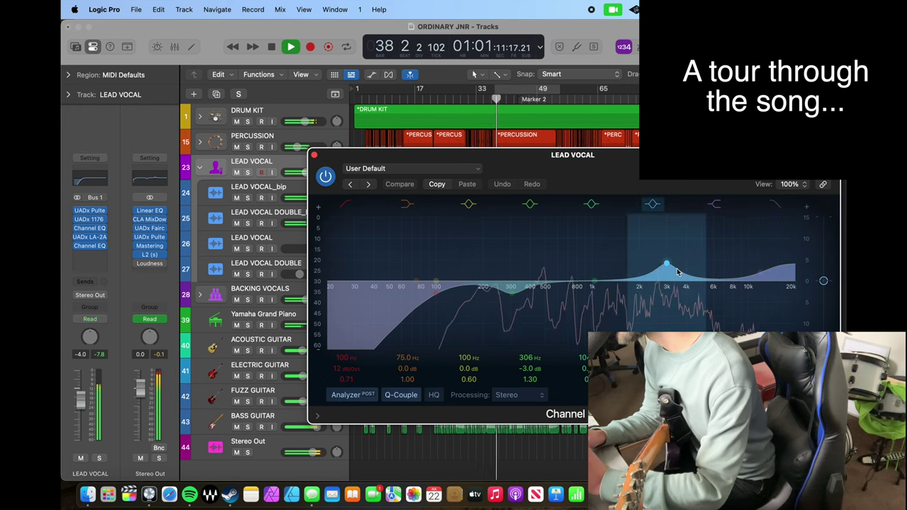
pyautogui.click(314, 155)
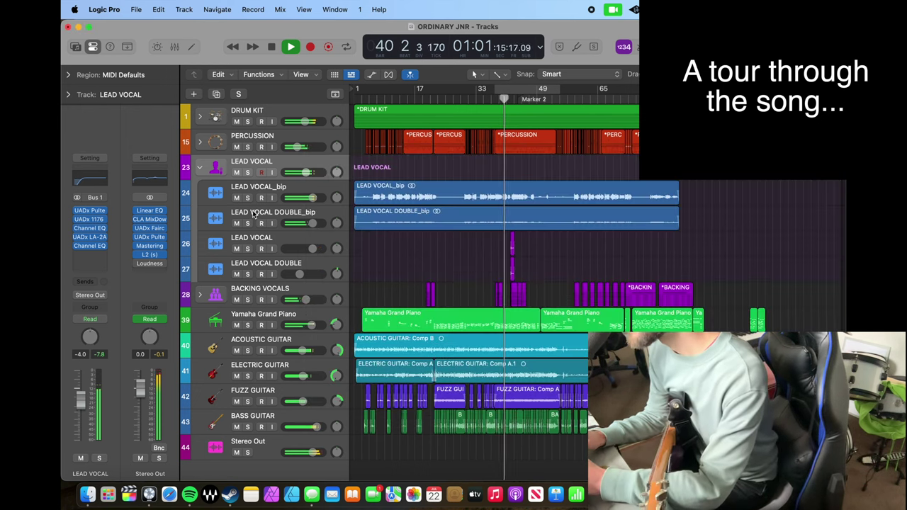
pyautogui.click(200, 170)
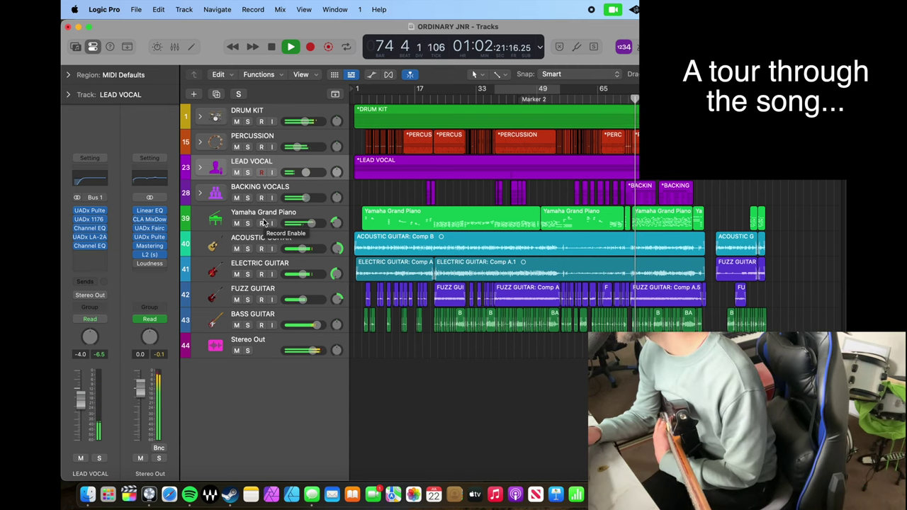
# Step: Expand the DRUM KIT stack, briefly solo Overheads_bip and collapse the stack again
pyautogui.click(200, 118)
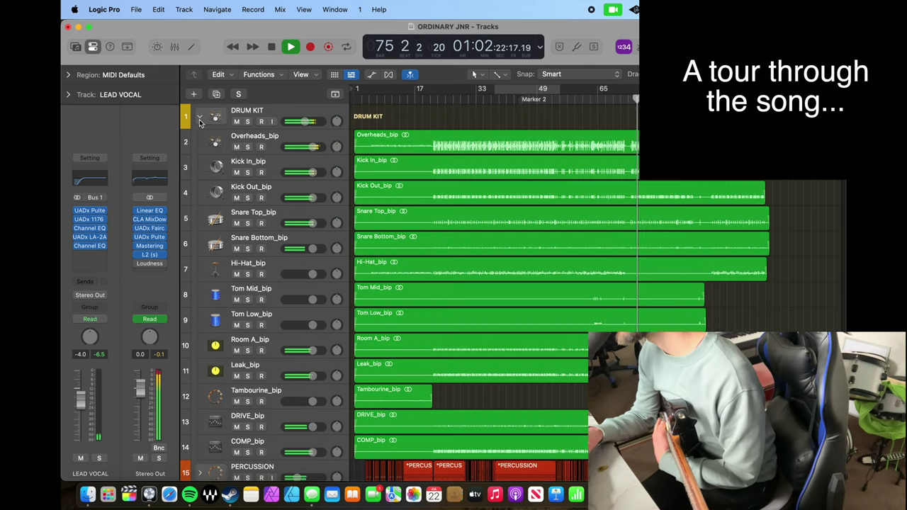
pyautogui.click(247, 147)
pyautogui.click(247, 147)
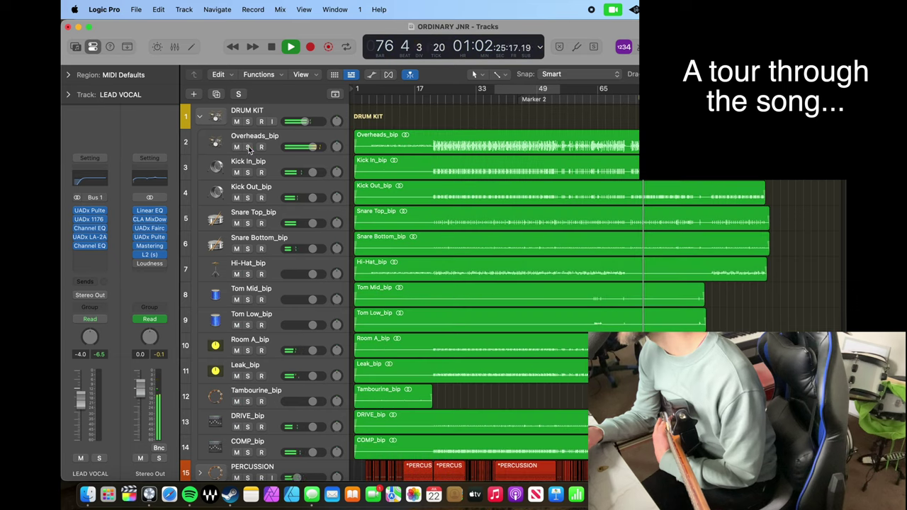
pyautogui.click(201, 117)
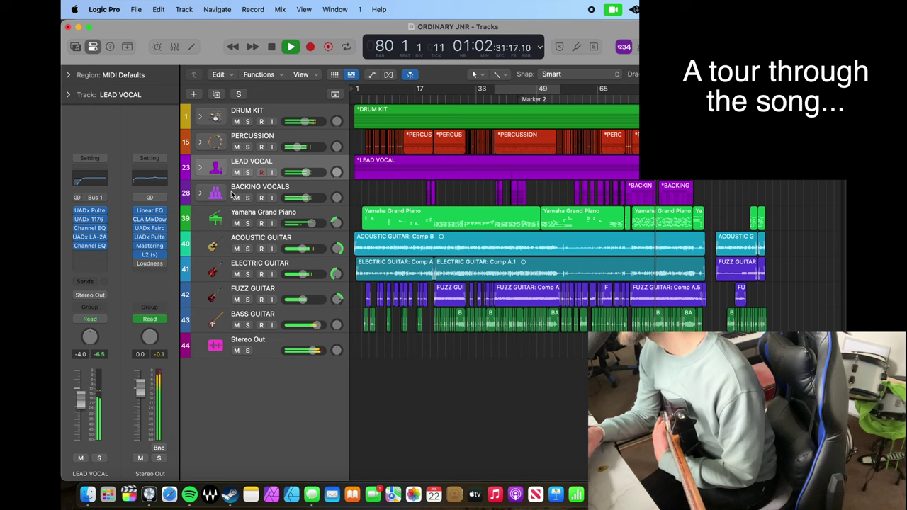
# Step: Expand the BACKING VOCALS stack and examine its Pultec equalizer settings
pyautogui.click(200, 192)
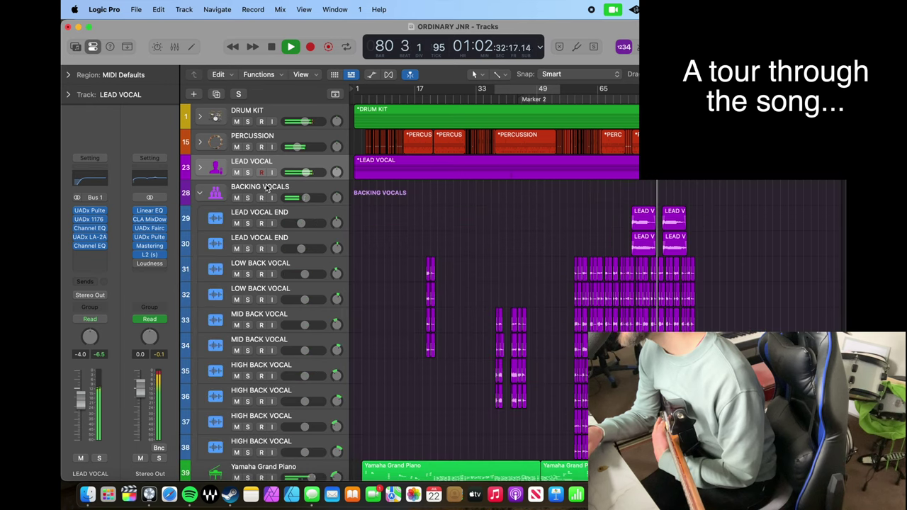
pyautogui.click(92, 212)
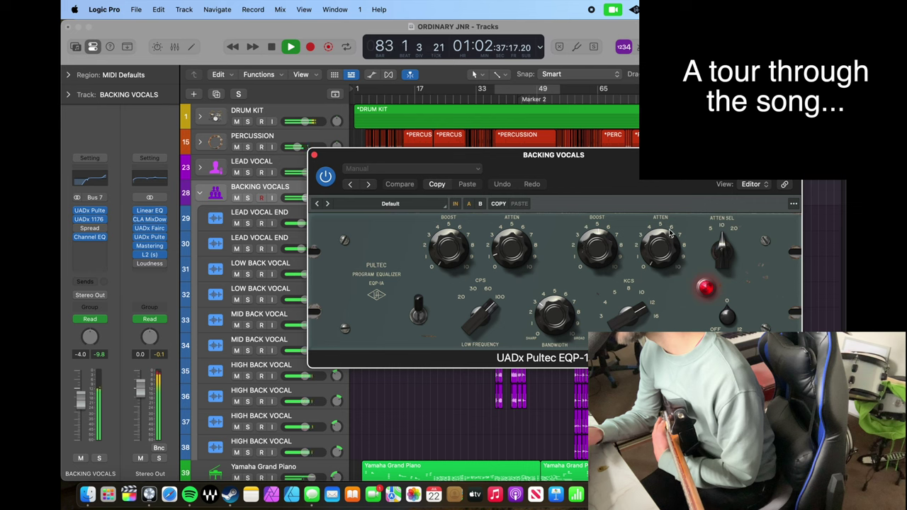
pyautogui.click(315, 154)
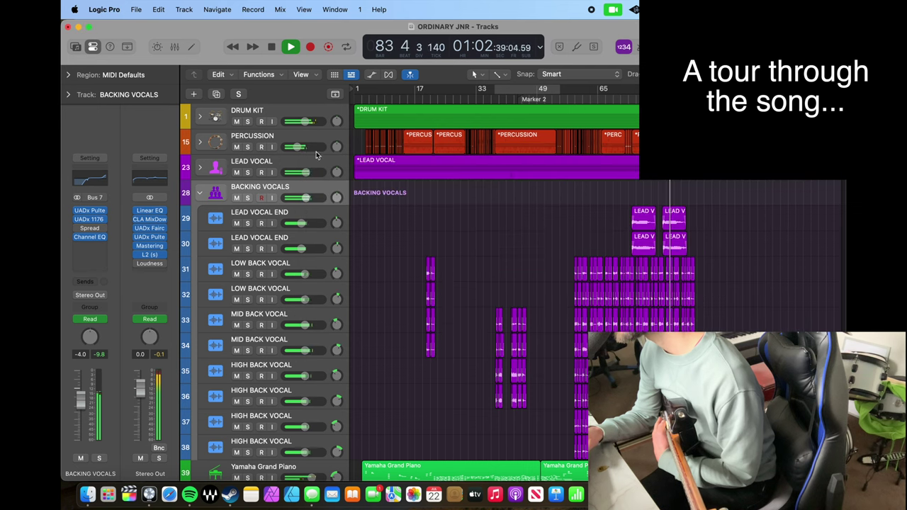
# Step: Check the 1176 compressor on BACKING VOCALS, raise the stack's volume to -1.1 dB and look through its vocal tracks
pyautogui.click(89, 220)
pyautogui.click(313, 153)
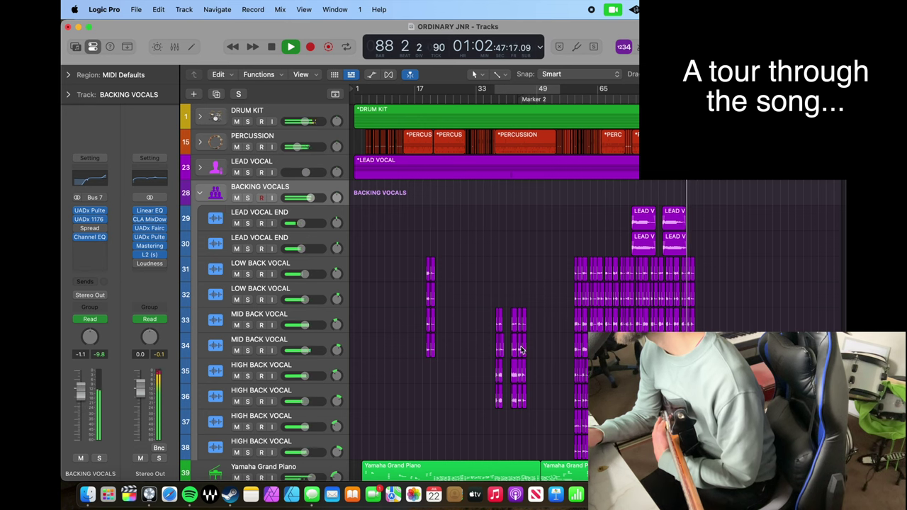
pyautogui.scroll(-4, 519, 338)
pyautogui.scroll(4, 519, 337)
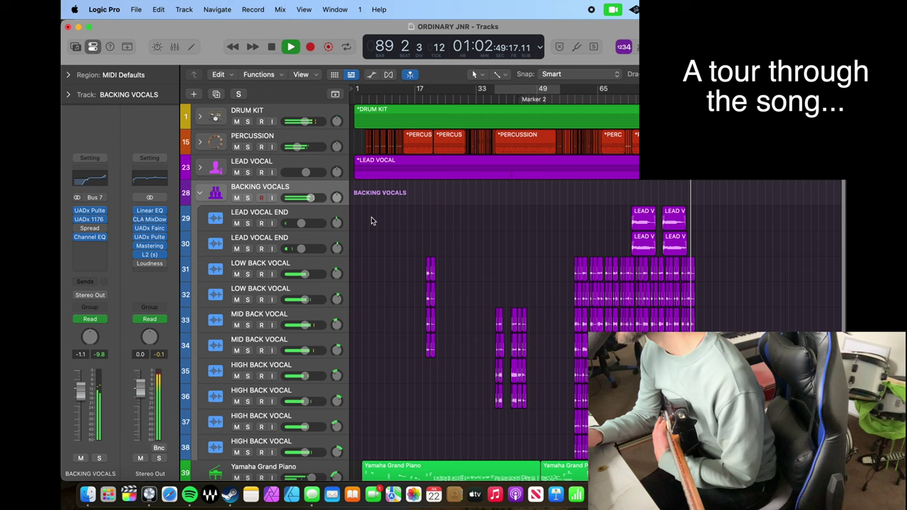
# Step: Solo the BACKING VOCALS stack, replay the section from about bar 75, and solo all its vocal subtracks from LEAD VOCAL END to HIGH BACK VOCAL
pyautogui.click(248, 200)
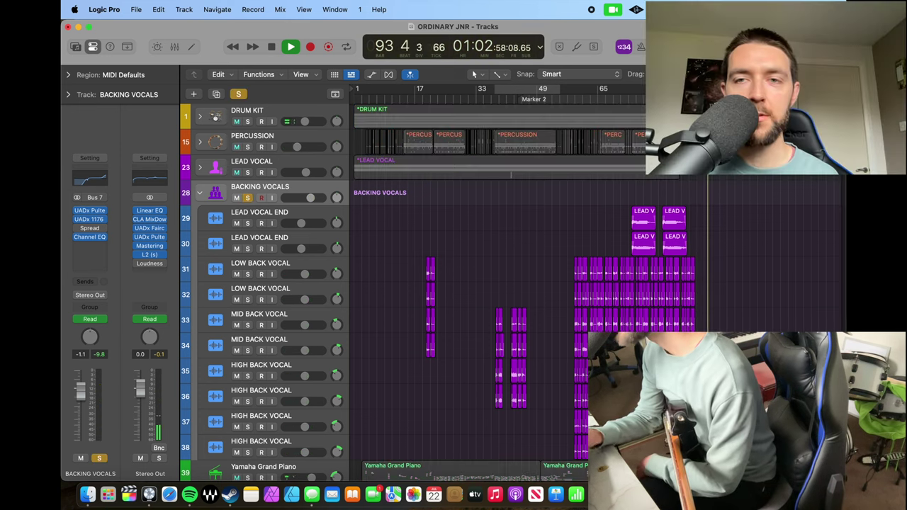
pyautogui.click(639, 99)
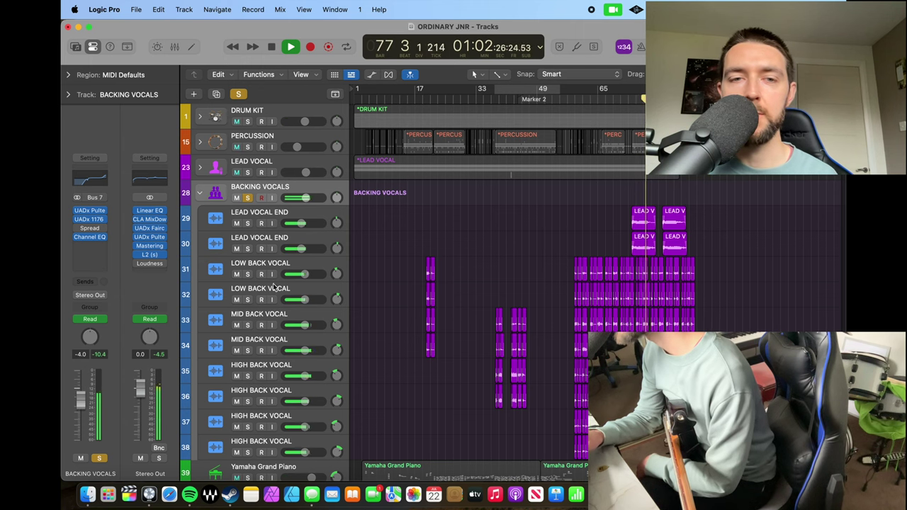
pyautogui.scroll(-3, 318, 234)
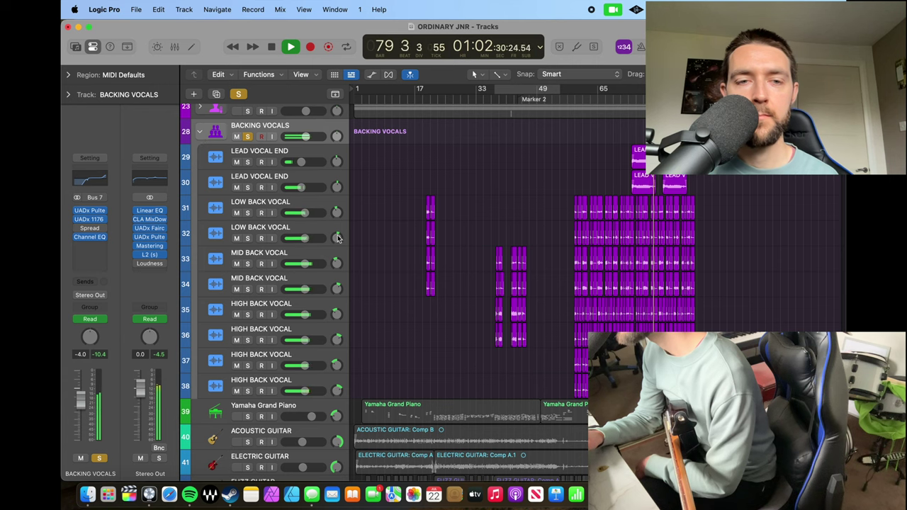
pyautogui.moveTo(246, 162); pyautogui.dragTo(247, 392)
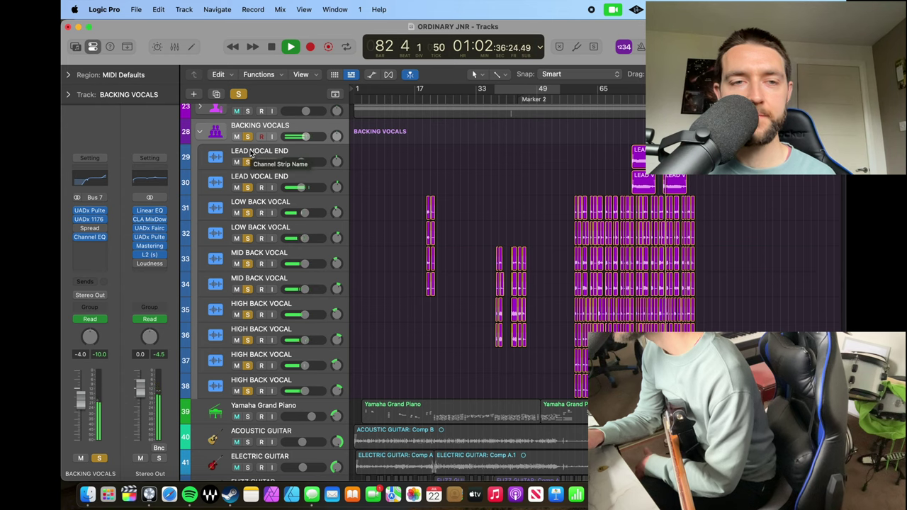
# Step: Solo the LEAD VOCAL stack alongside the backing vocals and replay the section from about bar 74
pyautogui.scroll(3, 249, 159)
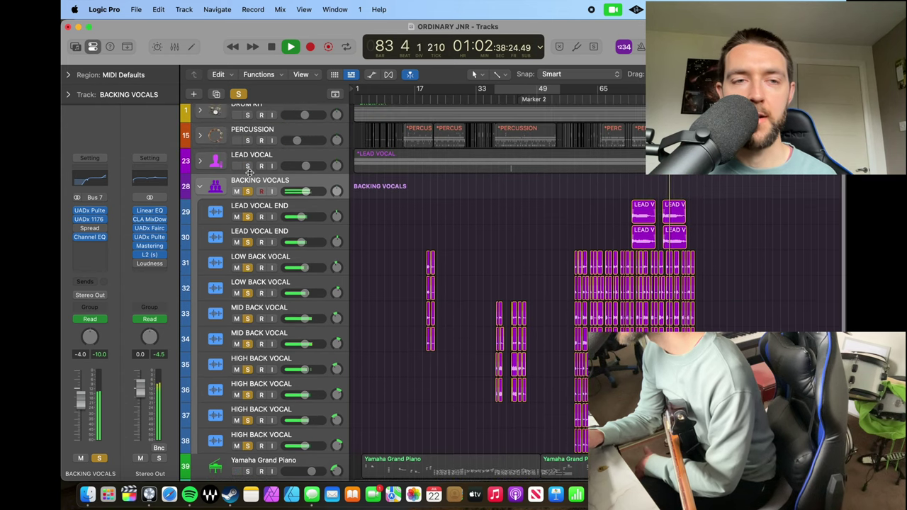
pyautogui.click(247, 165)
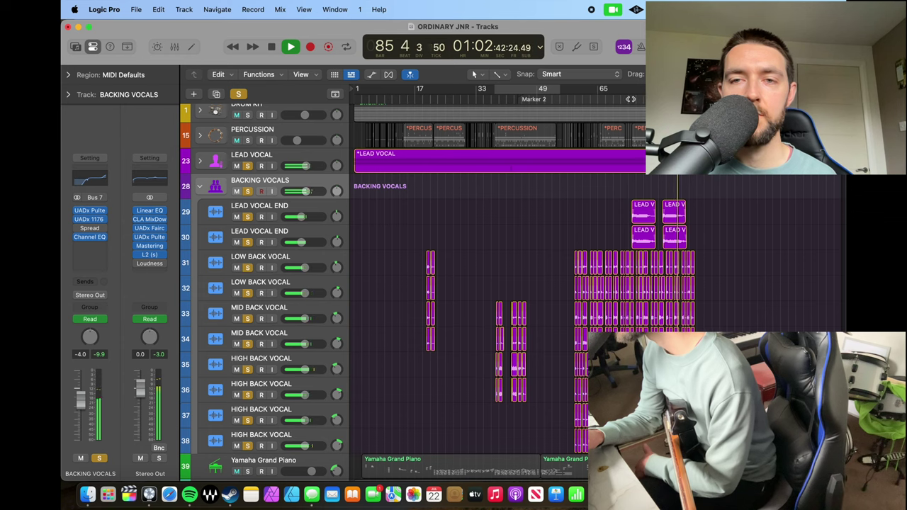
pyautogui.click(634, 98)
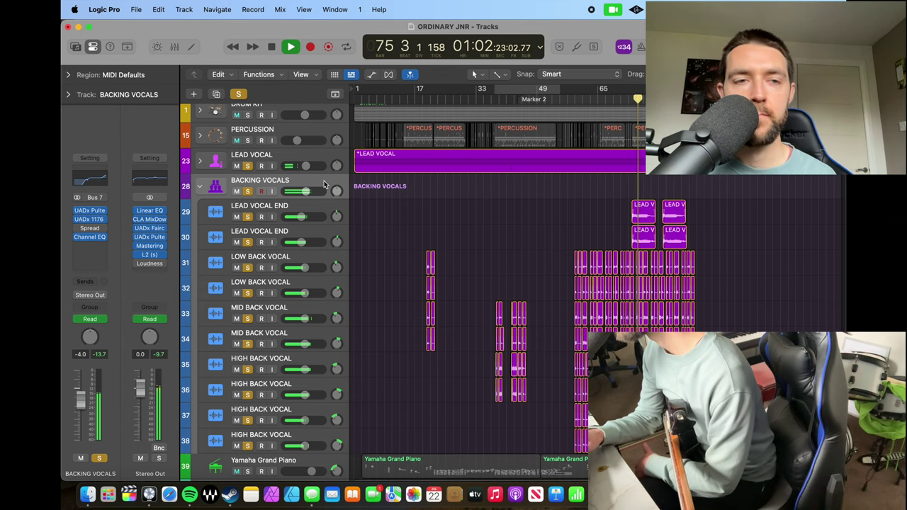
# Step: Check the first LEAD VOCAL END track, stop playback, and leave the BACKING VOCALS stack expanded after collapsing it
pyautogui.click(200, 186)
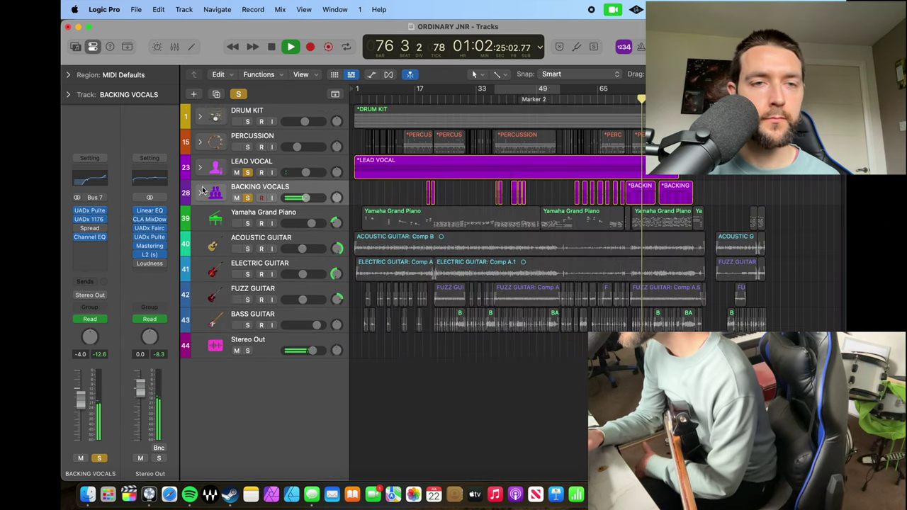
pyautogui.click(201, 193)
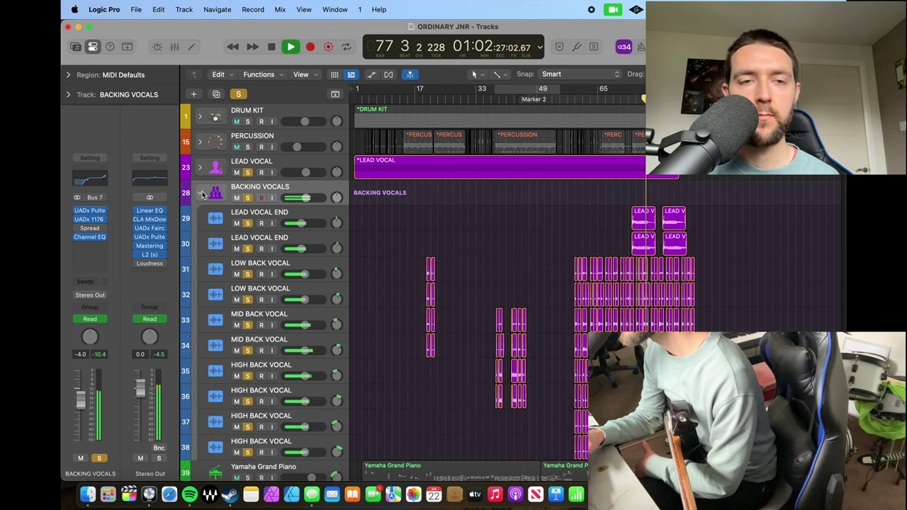
pyautogui.click(287, 218)
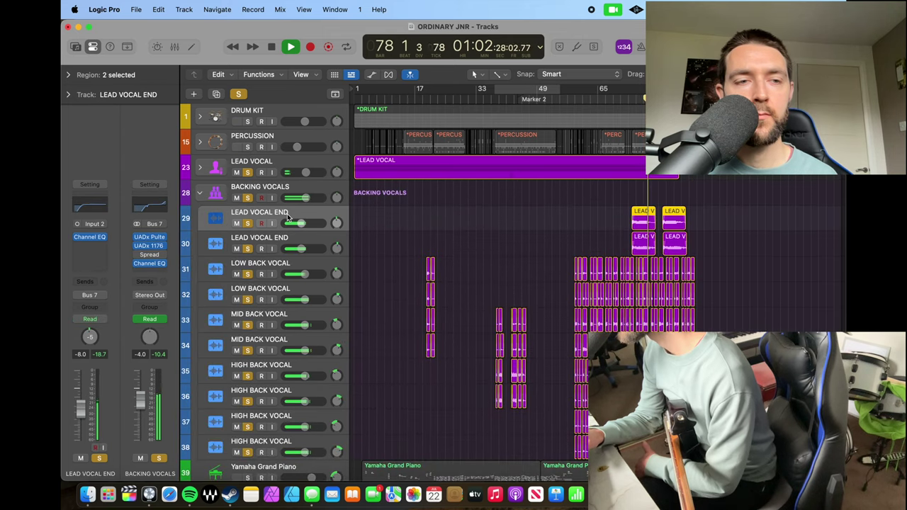
pyautogui.press('space')
pyautogui.click(200, 193)
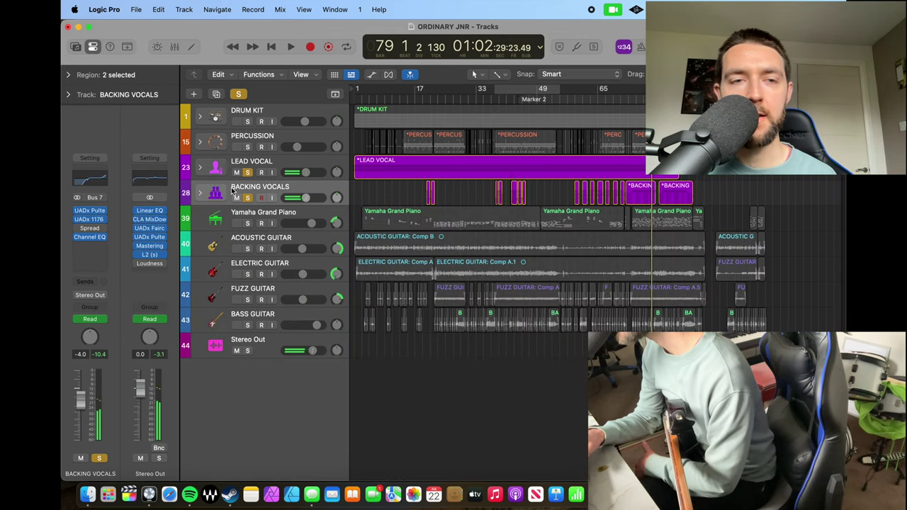
pyautogui.click(200, 193)
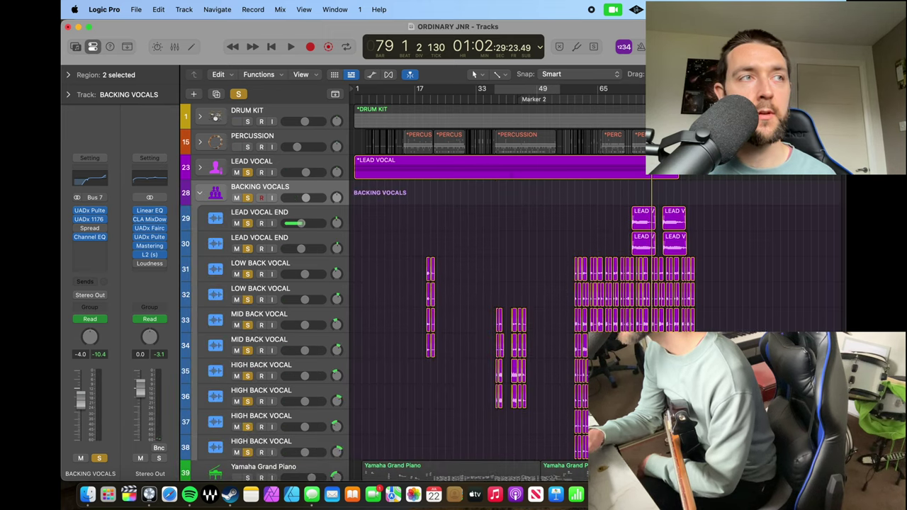
# Step: Bring the Console mixer into view, examine the insert chains on ANALOG 1 and ANALOG 2, and move it out of view
pyautogui.moveTo(64, 206); pyautogui.dragTo(515, 14)
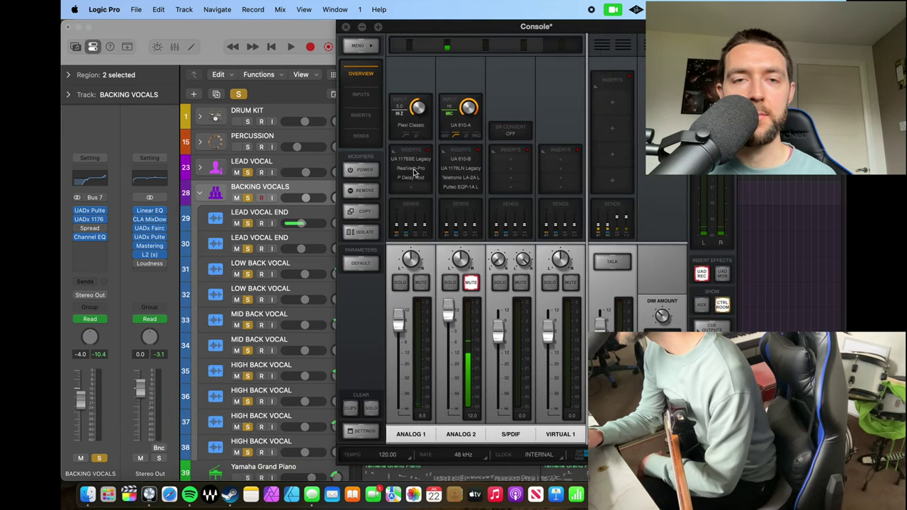
pyautogui.moveTo(456, 174)
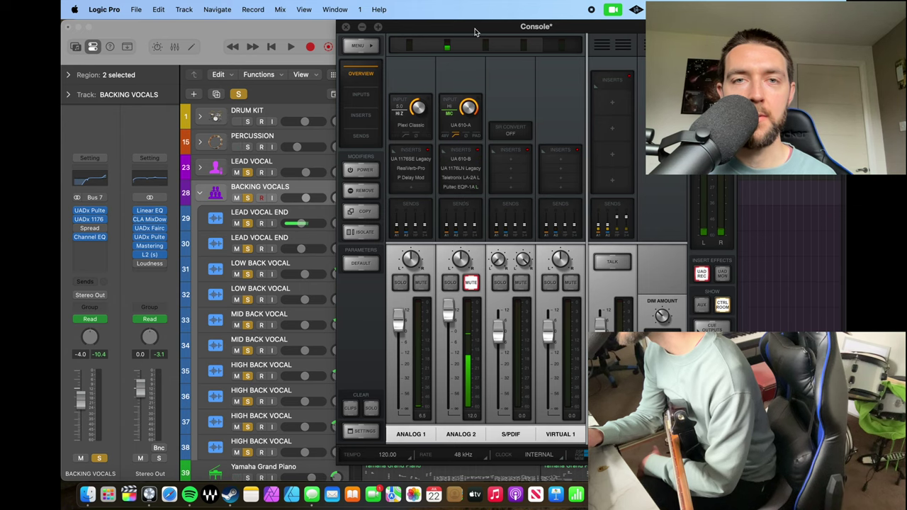
pyautogui.moveTo(475, 32); pyautogui.dragTo(62, 37)
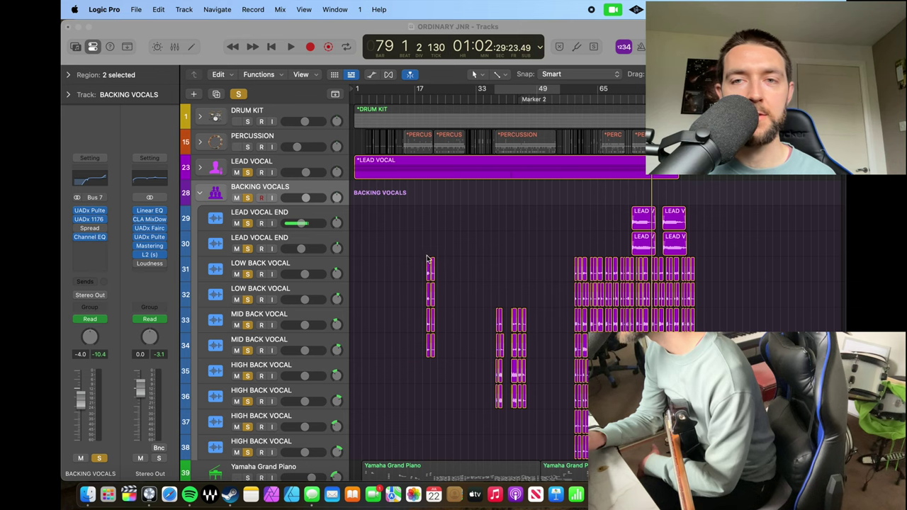
# Step: Play the soloed vocals from about bar 62, examine the Channel EQ on BACKING VOCALS, stop playback and close the EQ
pyautogui.click(587, 99)
pyautogui.press('space')
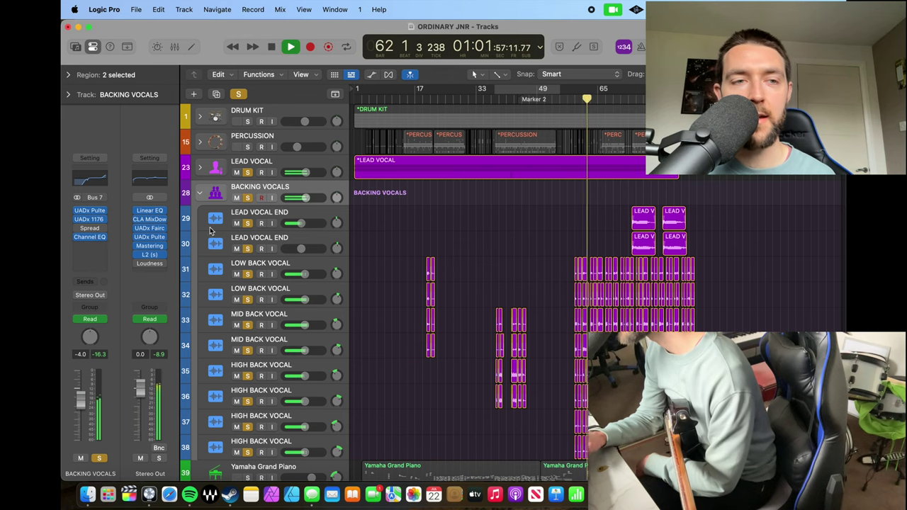
pyautogui.click(89, 182)
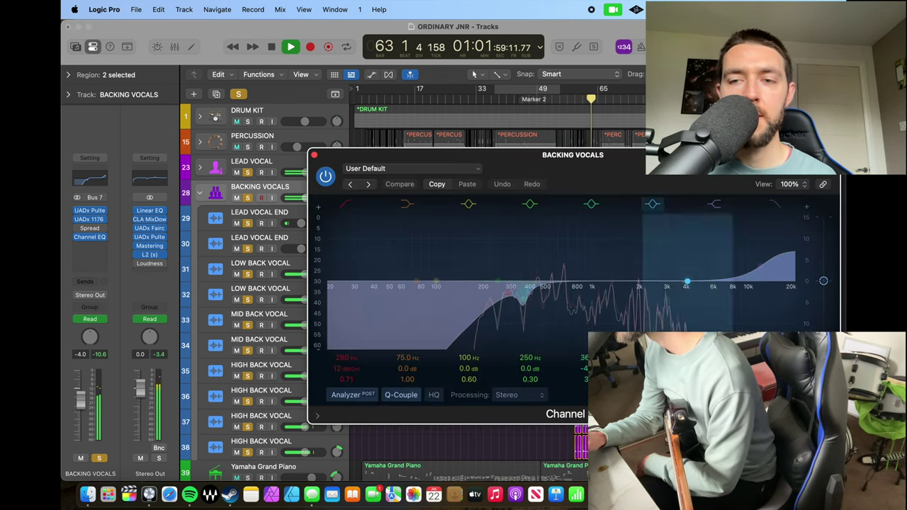
pyautogui.press('space')
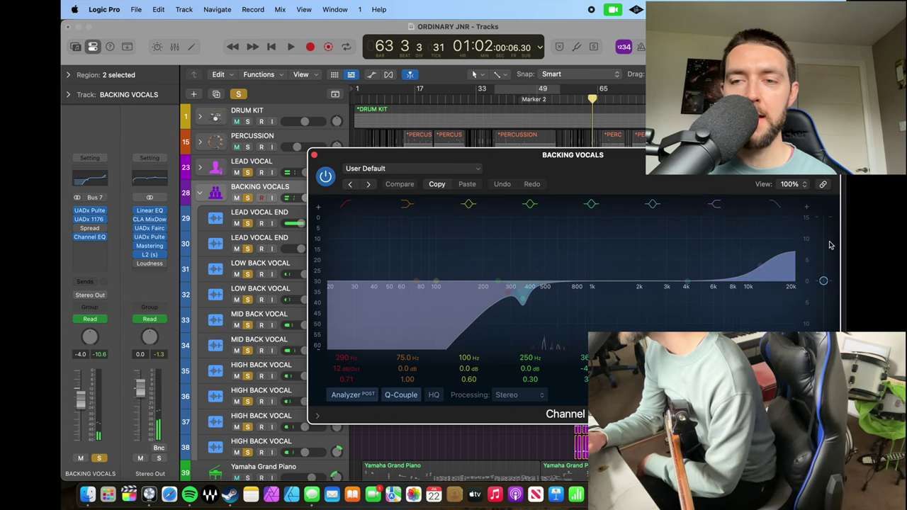
pyautogui.click(314, 156)
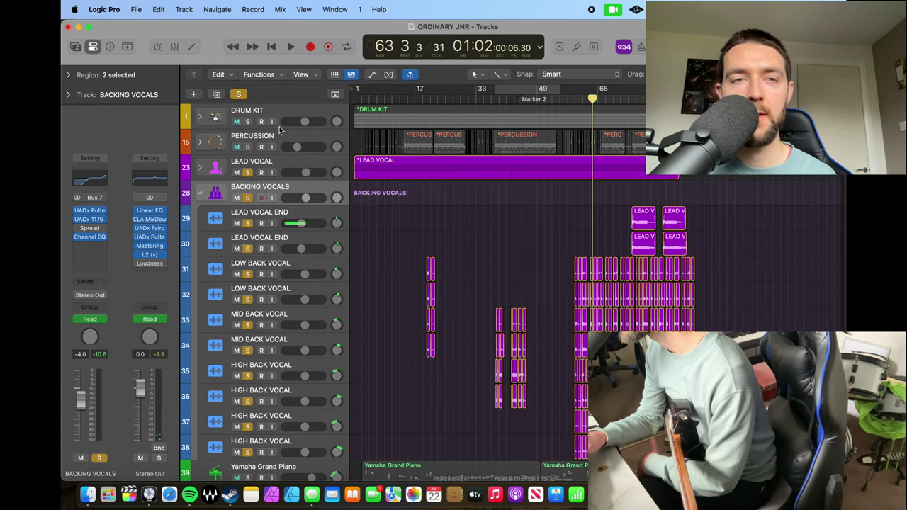
# Step: Clear all solos, play the full mix and collapse the BACKING VOCALS stack
pyautogui.click(239, 95)
pyautogui.press('space')
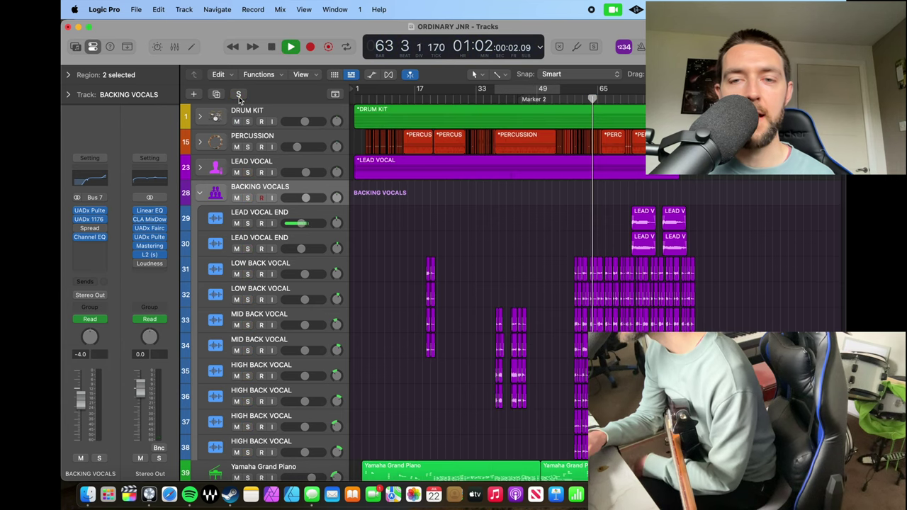
pyautogui.click(200, 192)
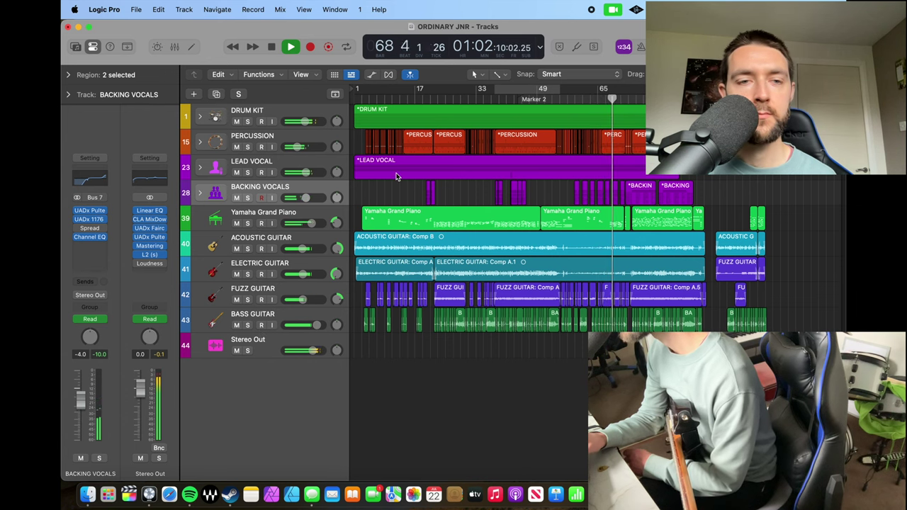
# Step: Solo the FUZZ GUITAR track, examine its Pultec EQP-1A equalizer during playback and close the plug-in
pyautogui.click(247, 300)
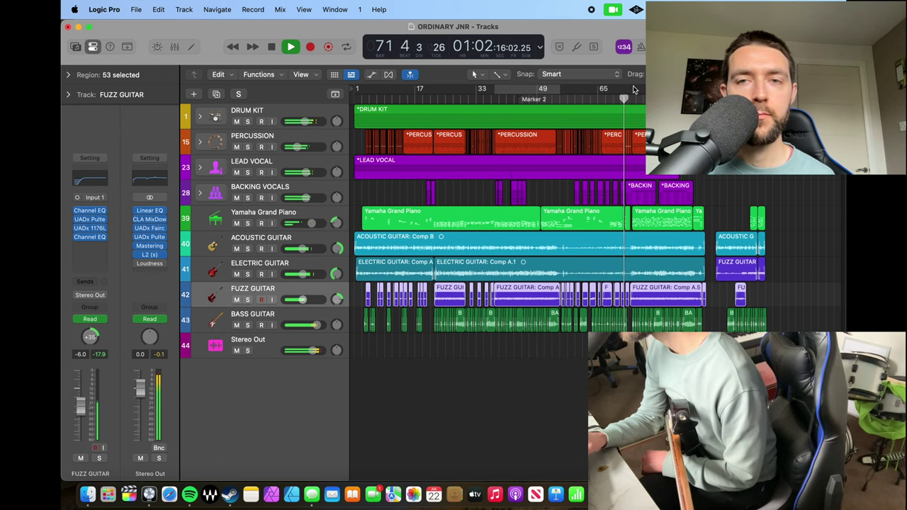
pyautogui.click(247, 300)
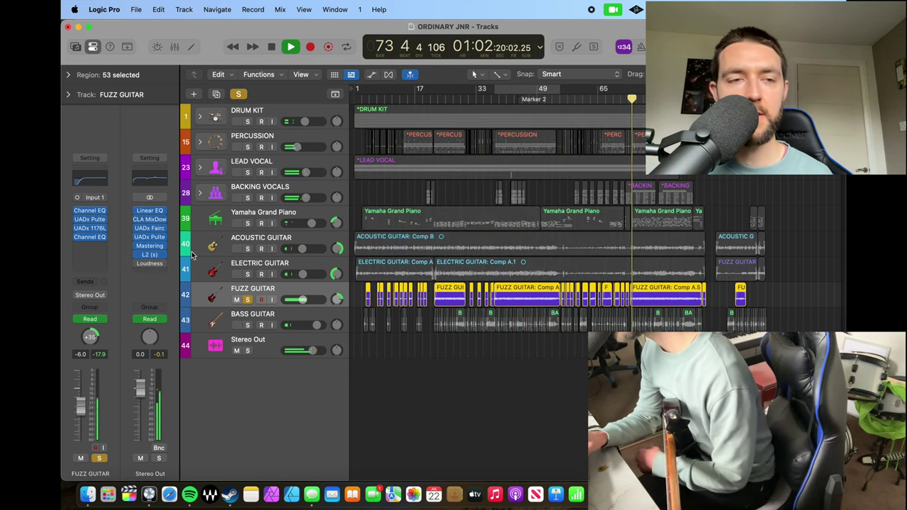
pyautogui.click(90, 220)
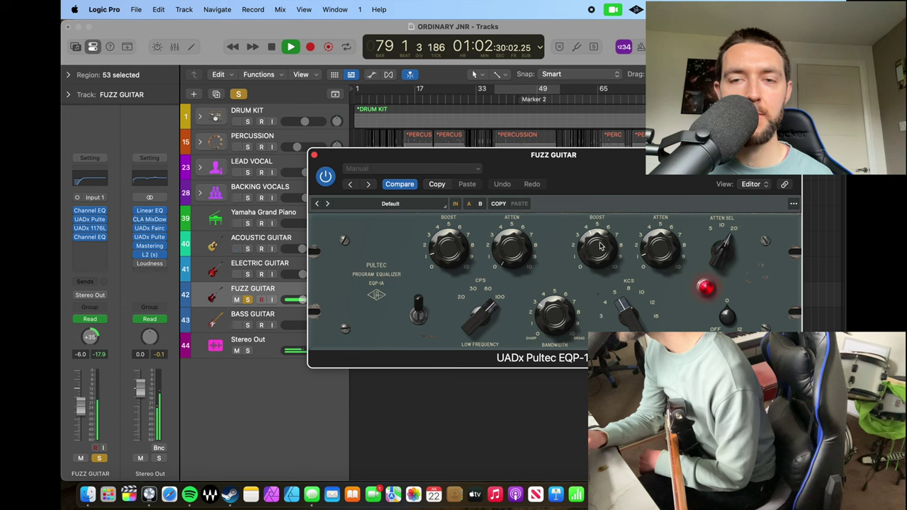
pyautogui.moveTo(600, 243); pyautogui.dragTo(593, 176)
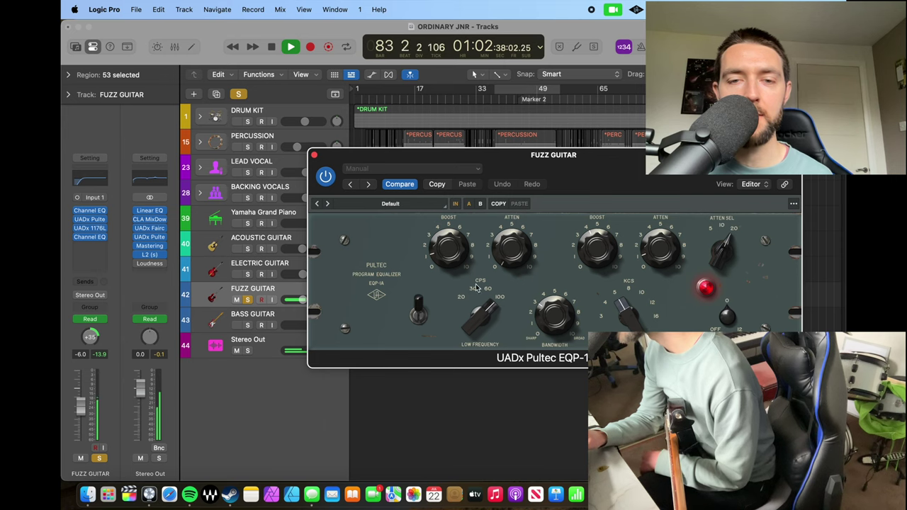
pyautogui.click(312, 155)
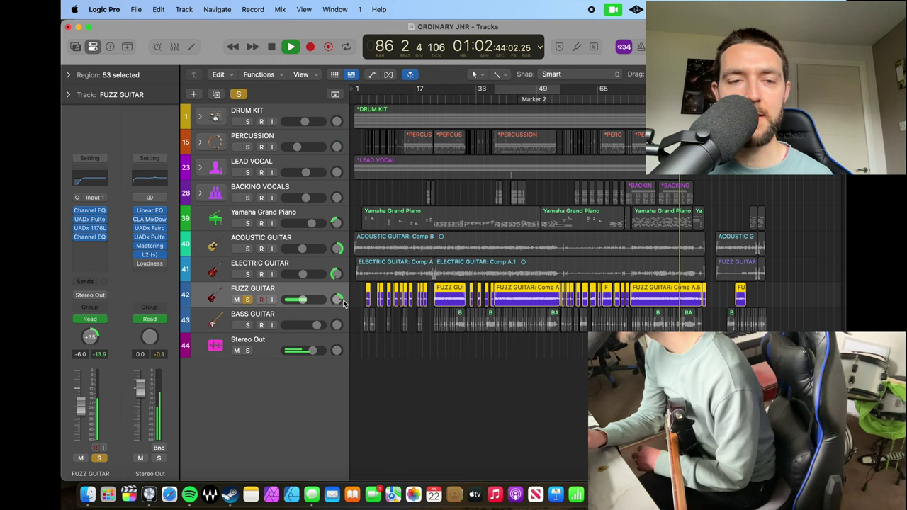
# Step: Add ELECTRIC GUITAR and ACOUSTIC GUITAR to the soloed fuzz guitar for a listen, and clear all solos
pyautogui.click(258, 277)
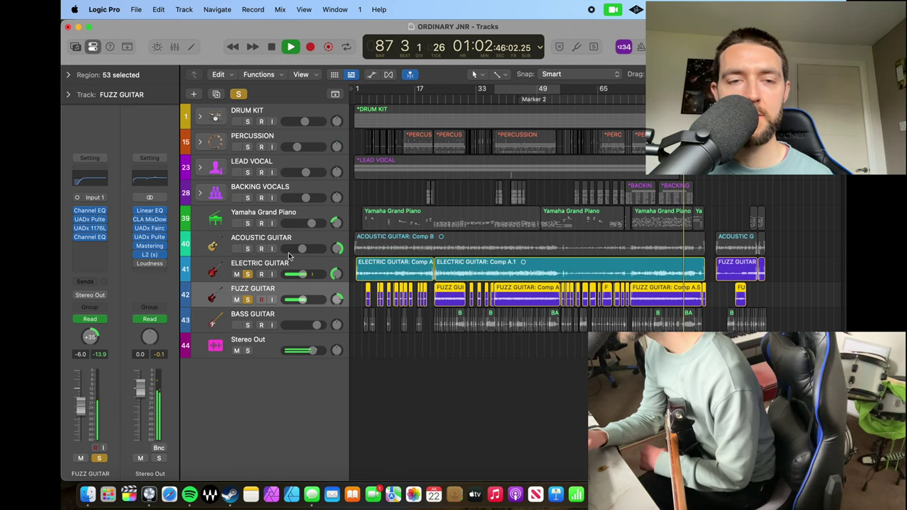
pyautogui.click(248, 249)
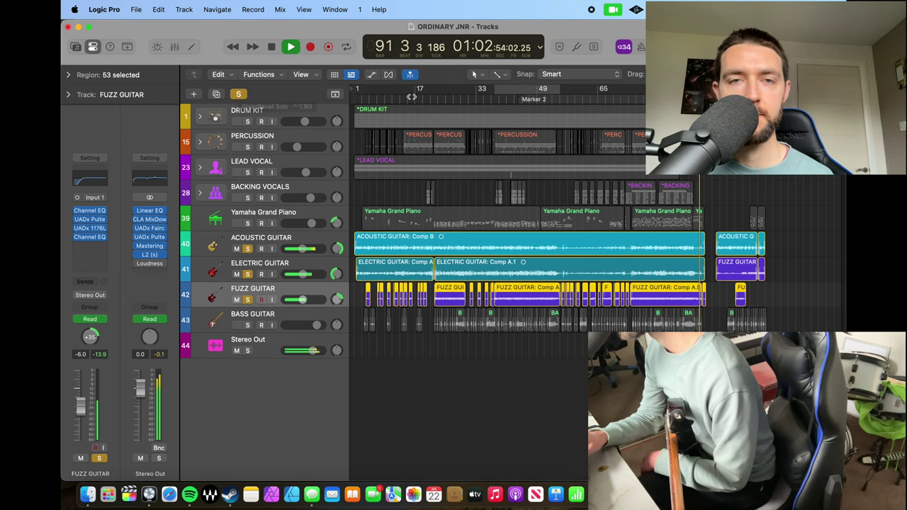
pyautogui.click(431, 89)
pyautogui.click(240, 94)
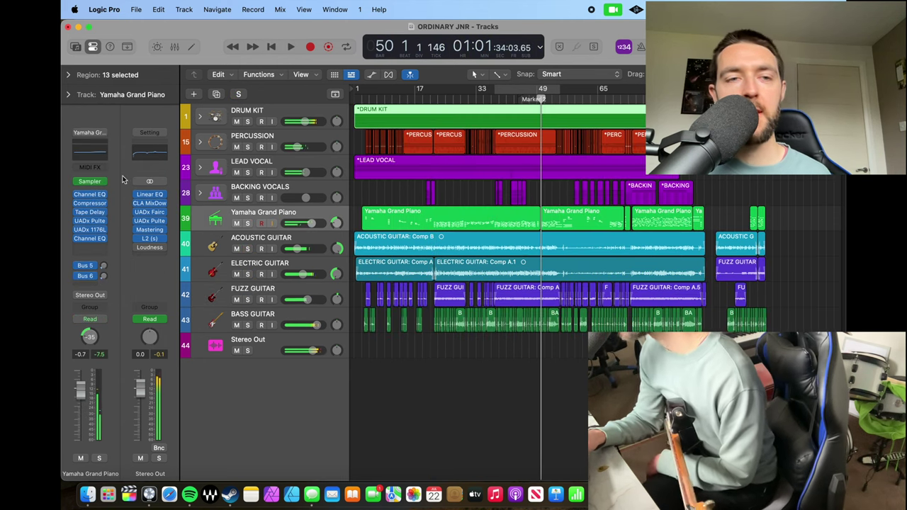
# Step: Examine the Linear Phase EQ on the Stereo Out with a short burst of playback, and close it
pyautogui.click(152, 196)
pyautogui.press('space')
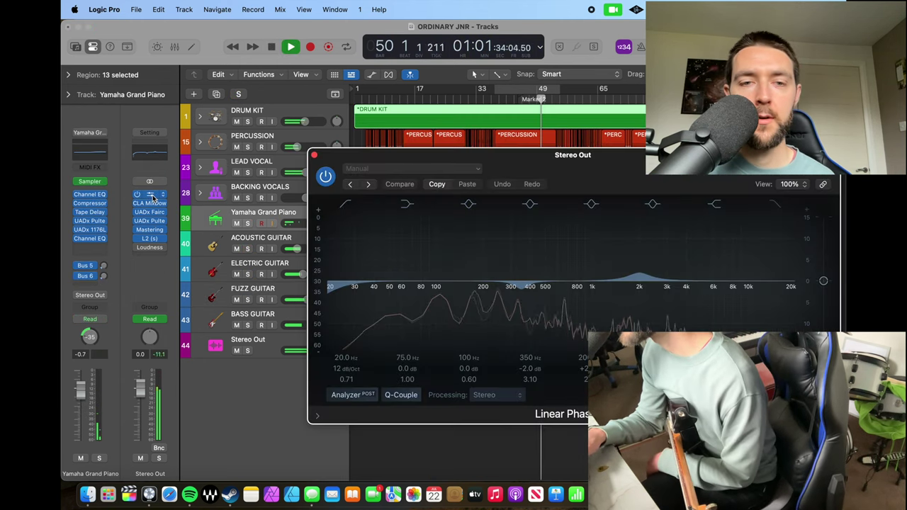
pyautogui.press('space')
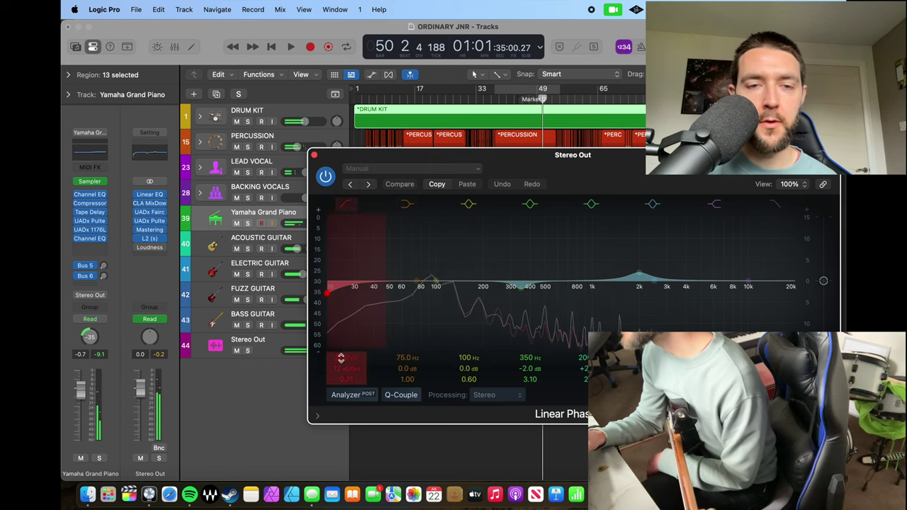
pyautogui.click(314, 154)
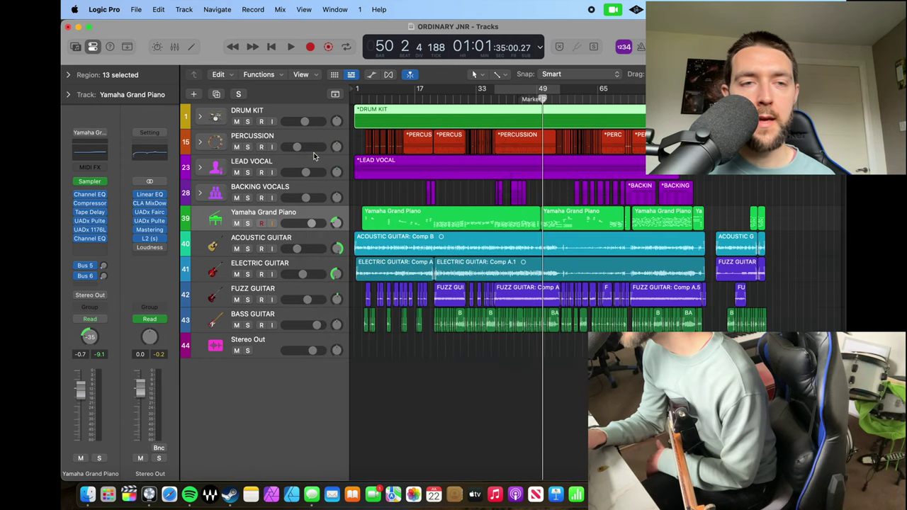
# Step: Examine the CLA MixDown plug-in's bass, treble, glue and drive faders on the Stereo Out during short playback, and close it
pyautogui.click(150, 202)
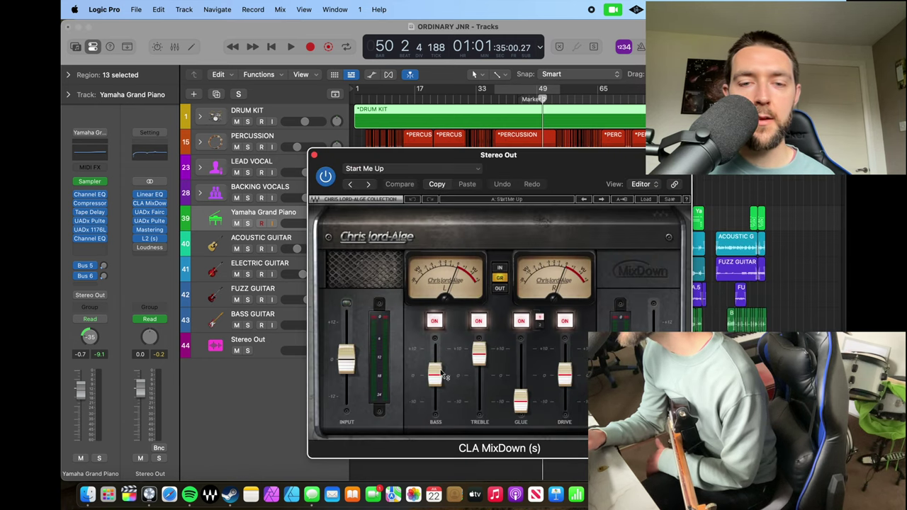
pyautogui.moveTo(483, 359)
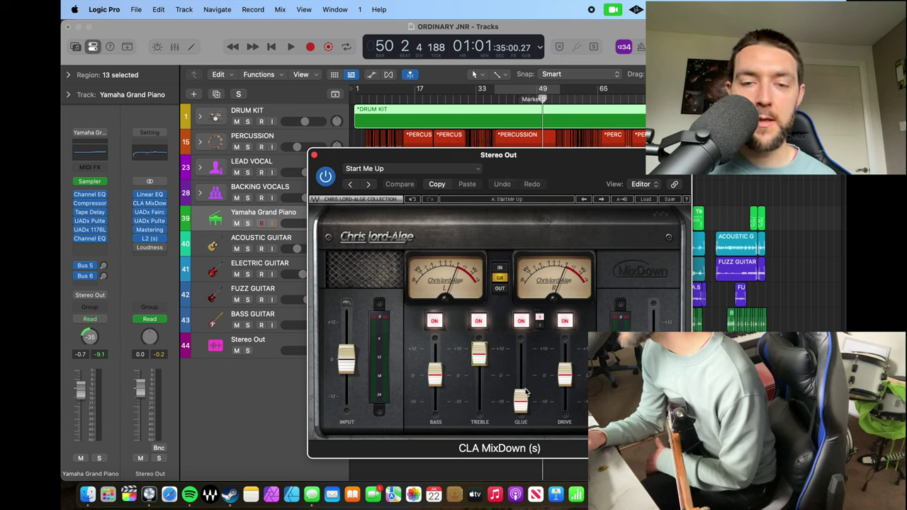
pyautogui.press('space')
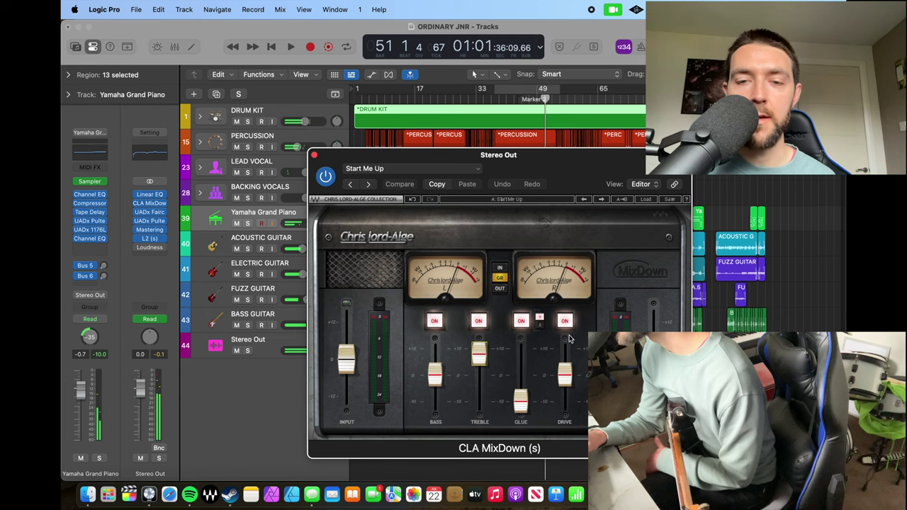
pyautogui.click(568, 383)
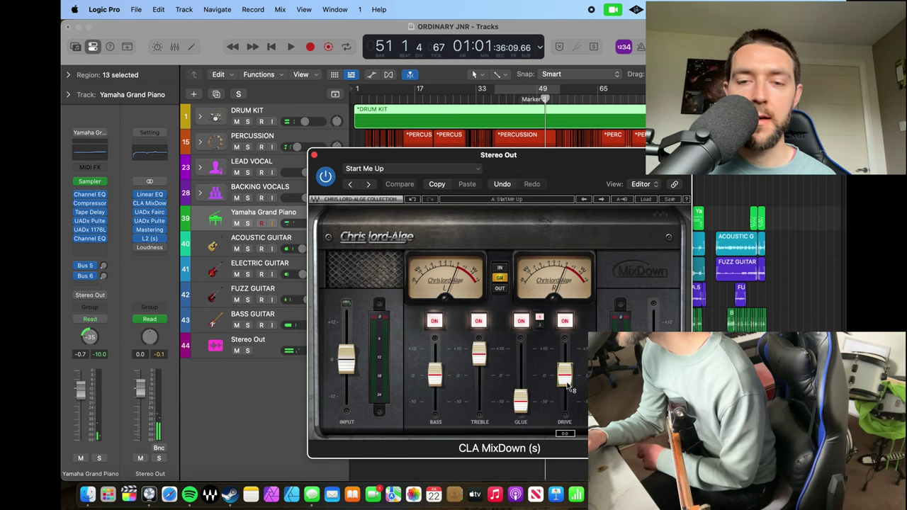
pyautogui.press('space')
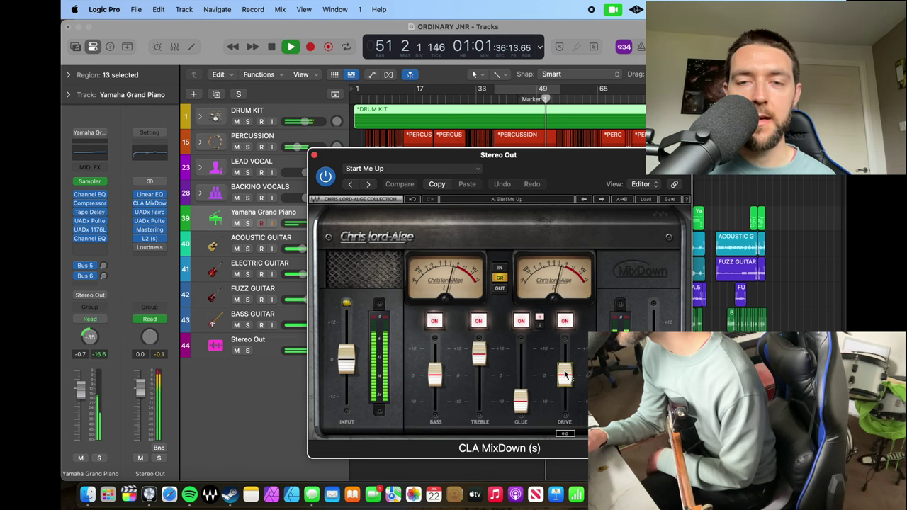
pyautogui.click(315, 155)
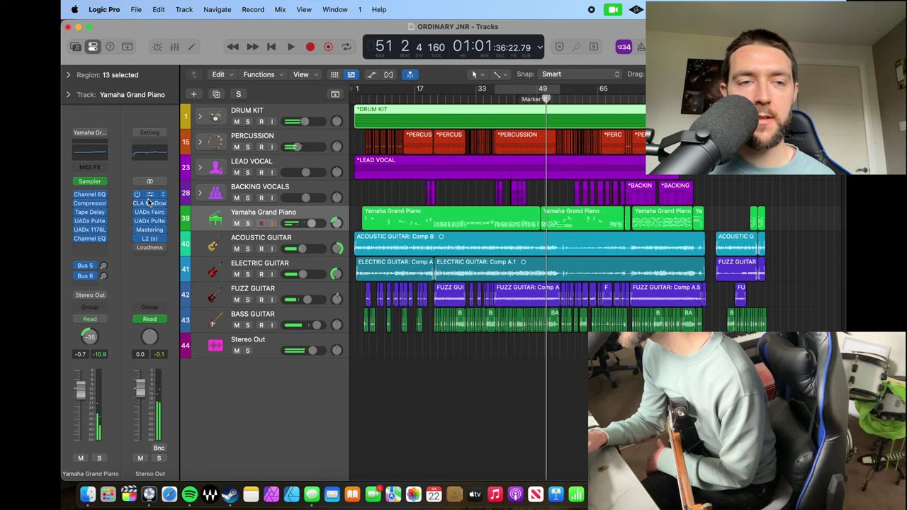
# Step: Examine the UADx Fairchild compressor on the Stereo Out, including its sidechain filter and threshold, with short bursts of playback
pyautogui.click(149, 212)
pyautogui.press('space')
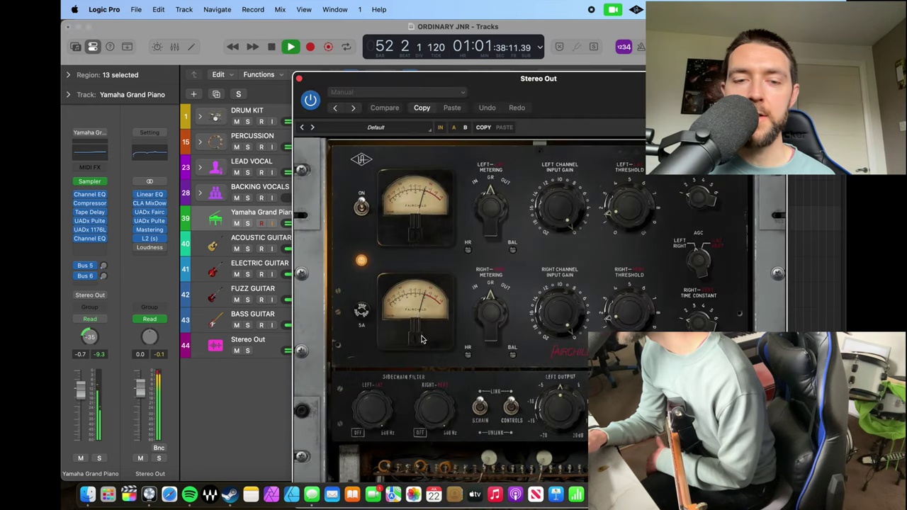
pyautogui.click(387, 409)
pyautogui.press('space')
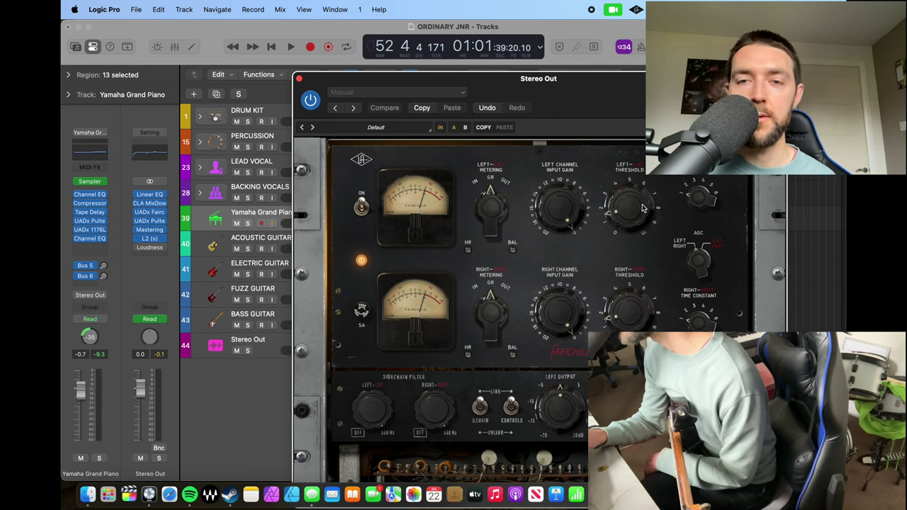
pyautogui.press('space')
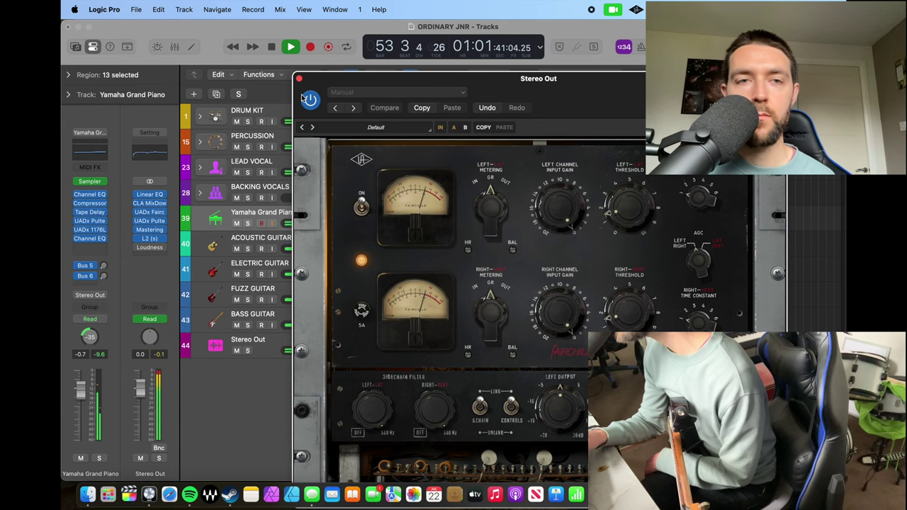
pyautogui.press('space')
# Step: Examine the UADx Pultec EQP-1A equalizer on the Stereo Out during playback, and close it
pyautogui.click(150, 221)
pyautogui.press('space')
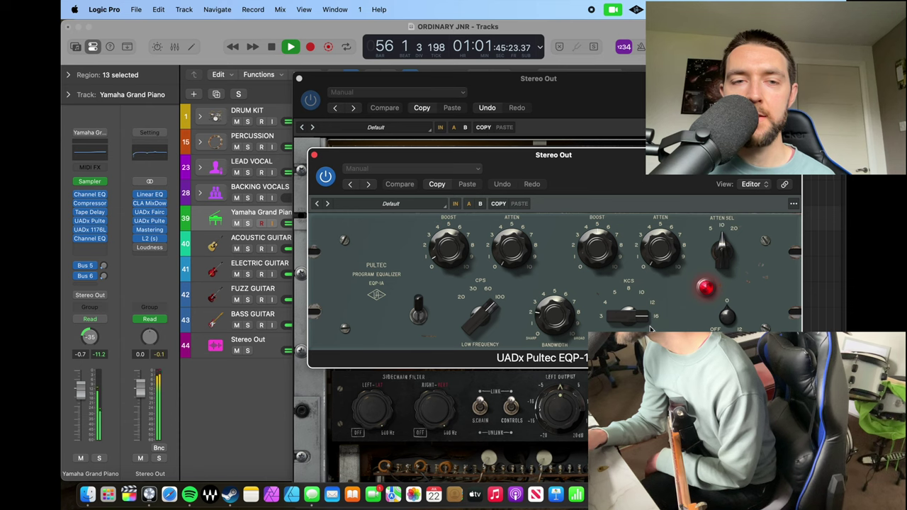
pyautogui.press('space')
pyautogui.click(314, 154)
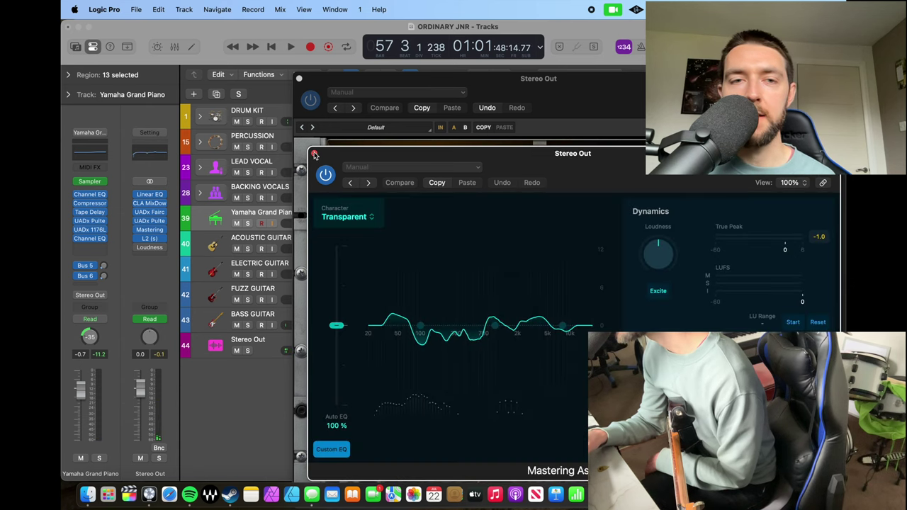
# Step: Examine the Mastering Assistant's EQ curve, loudness and spread during playback, and close it along with the Fairchild compressor
pyautogui.moveTo(399, 159); pyautogui.dragTo(375, 79)
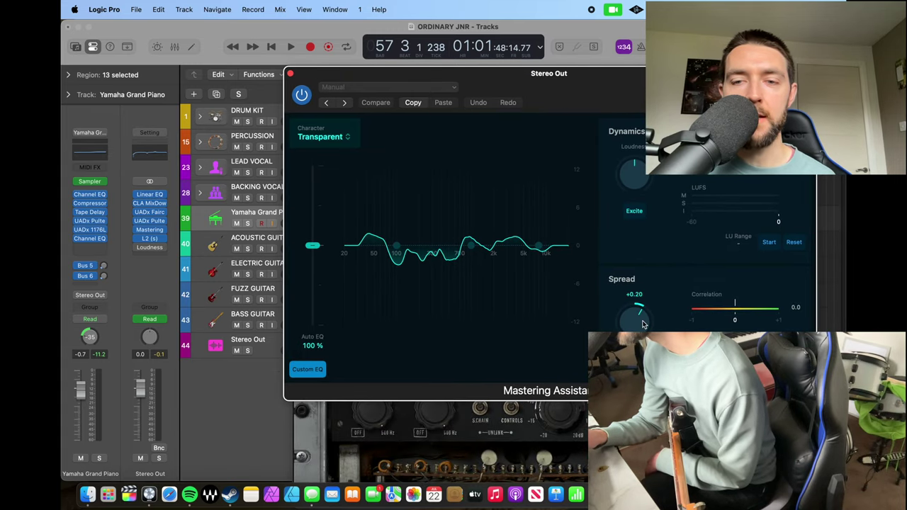
pyautogui.press('space')
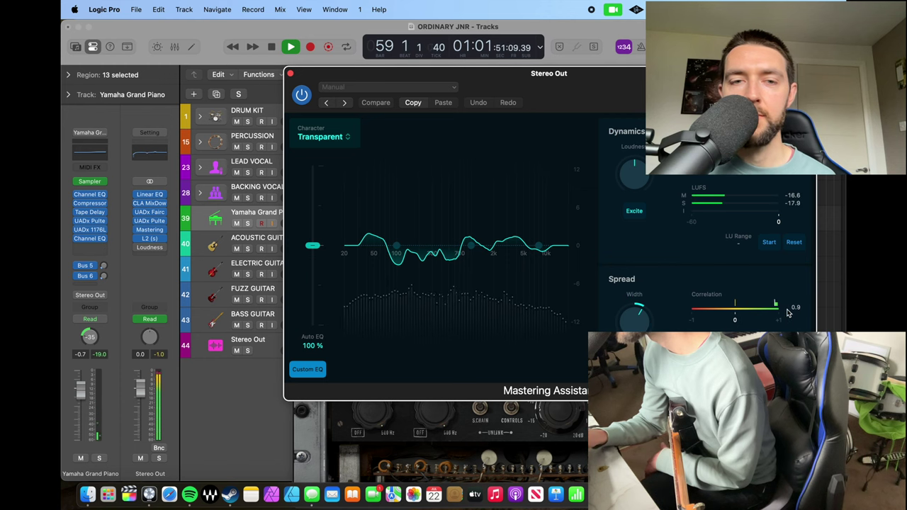
pyautogui.press('space')
pyautogui.click(290, 74)
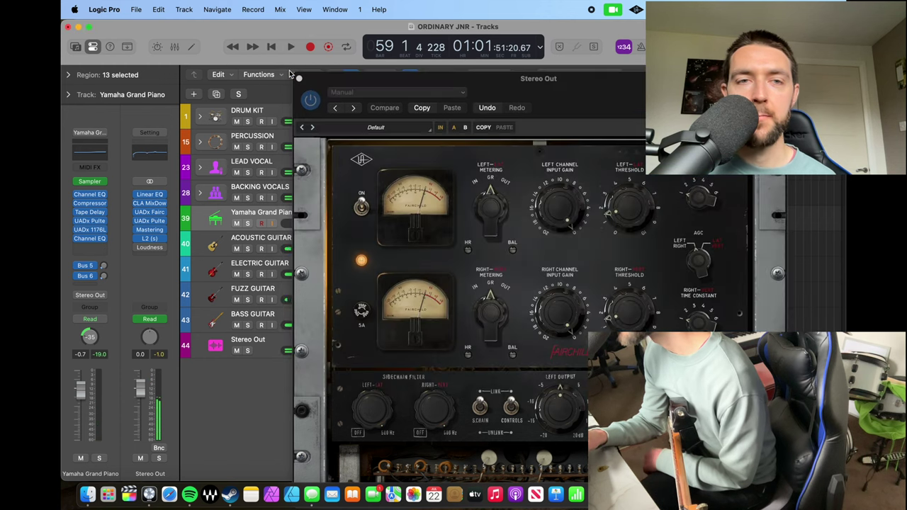
pyautogui.click(289, 72)
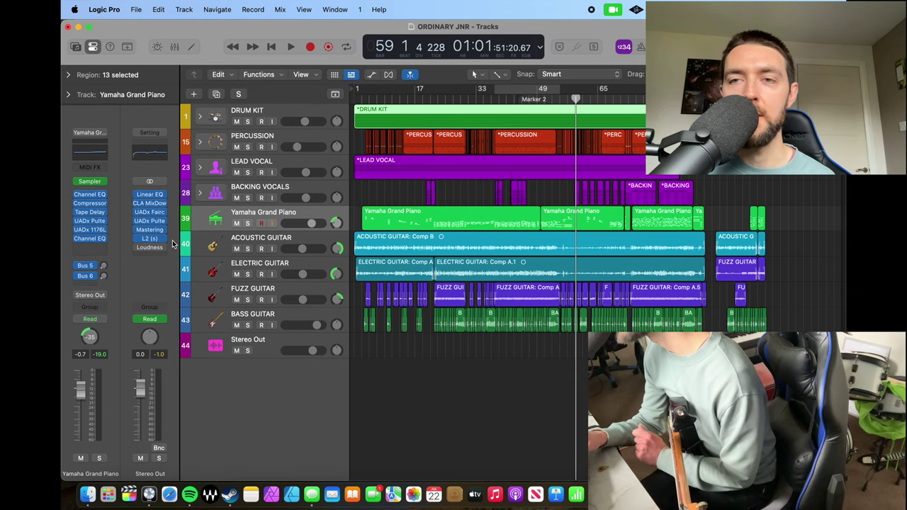
pyautogui.click(148, 230)
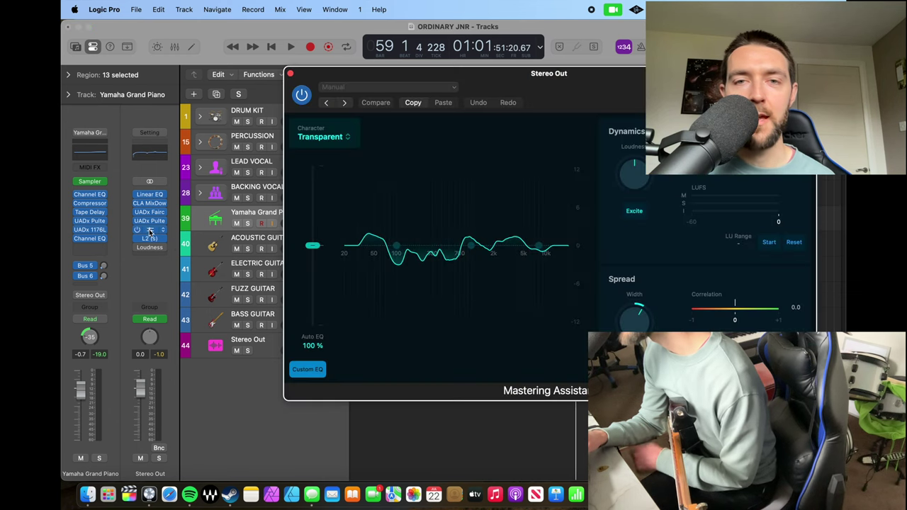
pyautogui.click(290, 76)
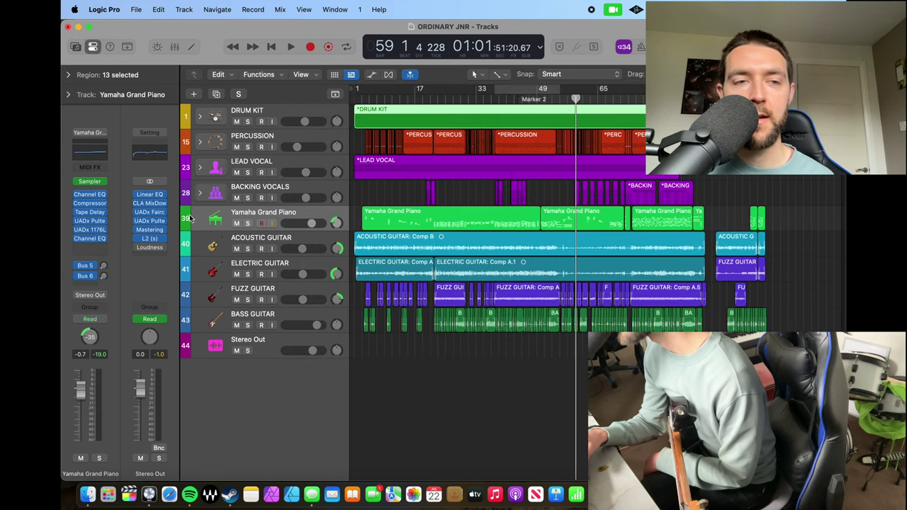
# Step: Examine the L2 Ultramaximizer's threshold and output ceiling on the Stereo Out with short bursts of playback
pyautogui.click(150, 240)
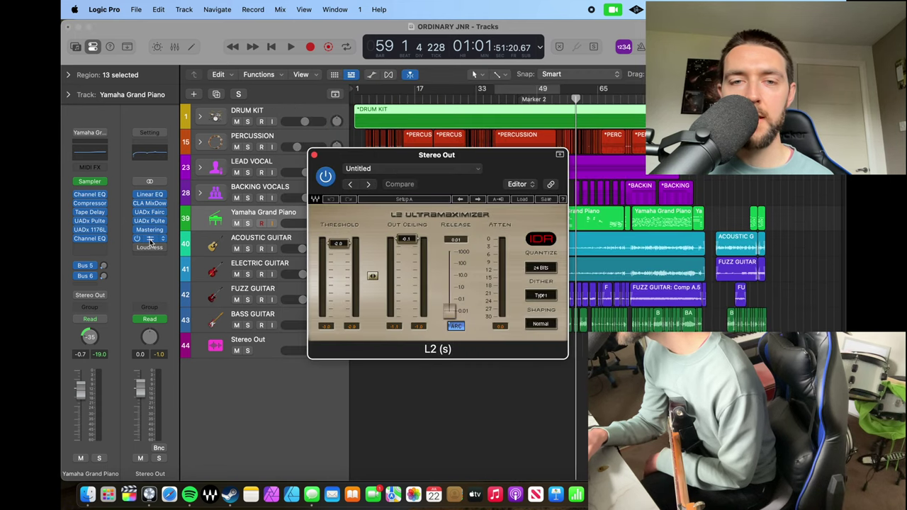
pyautogui.press('space')
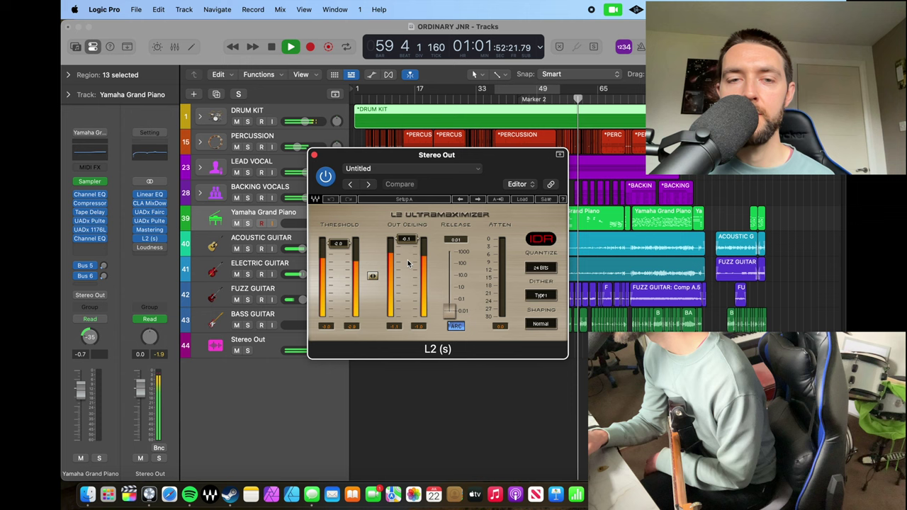
pyautogui.press('space')
pyautogui.press('space')
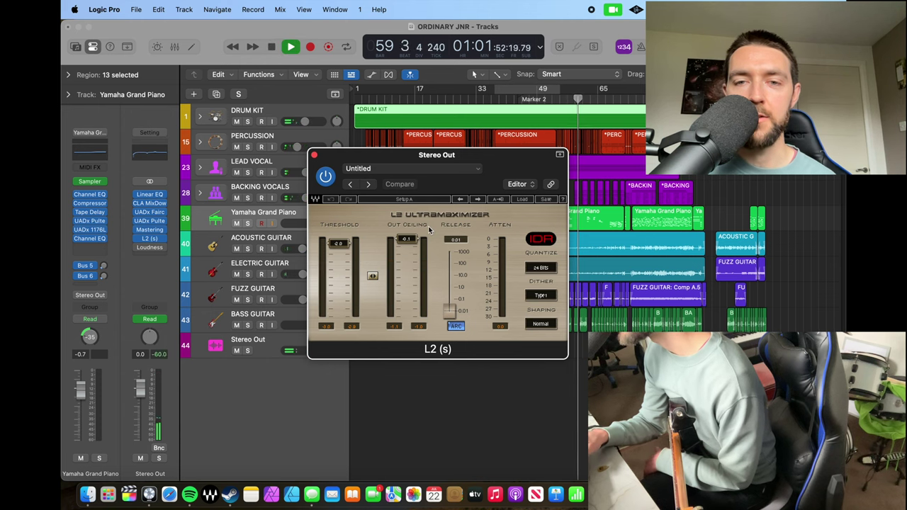
pyautogui.press('space')
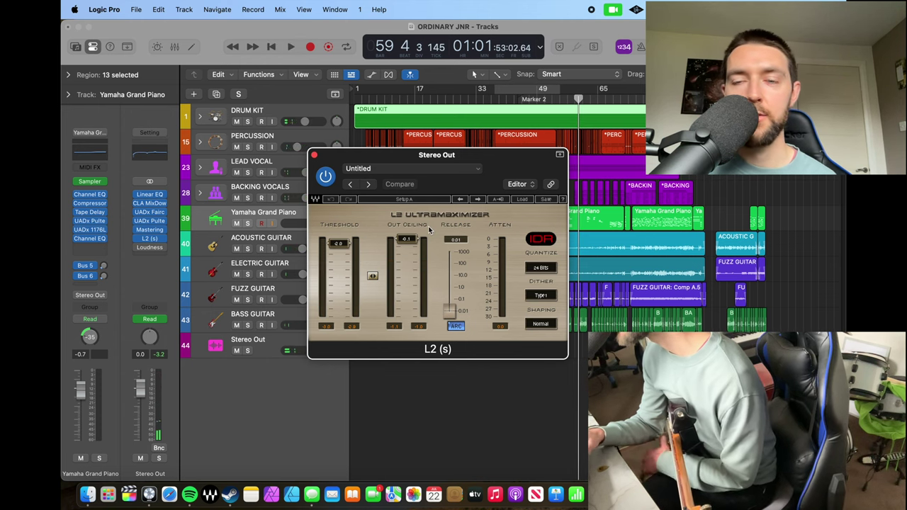
# Step: Raise the L2 threshold to its maximum, lower it in stages while the mix plays, and close the plug-in
pyautogui.press('space')
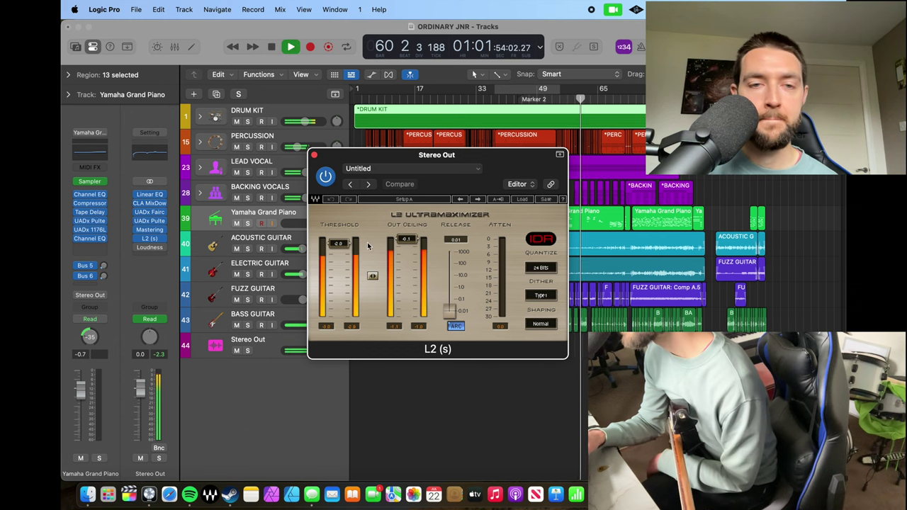
pyautogui.moveTo(339, 248); pyautogui.dragTo(340, 217)
pyautogui.press('space')
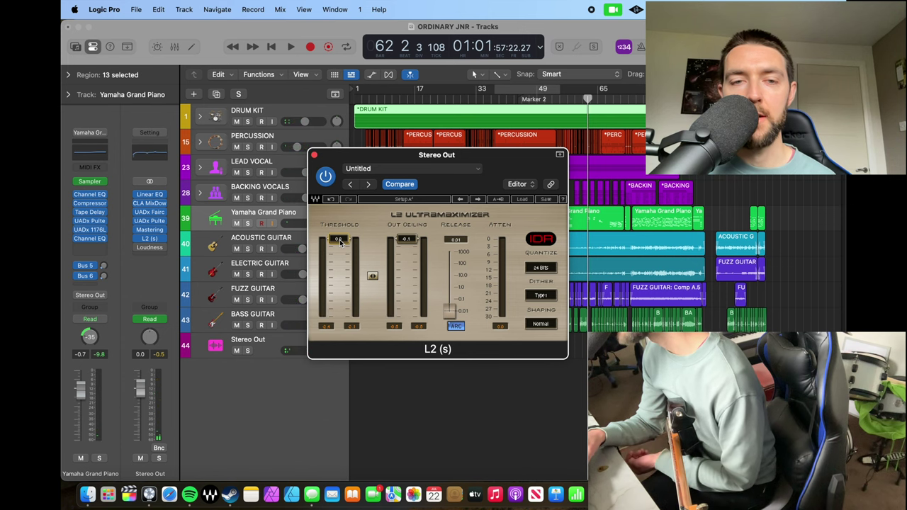
pyautogui.press('space')
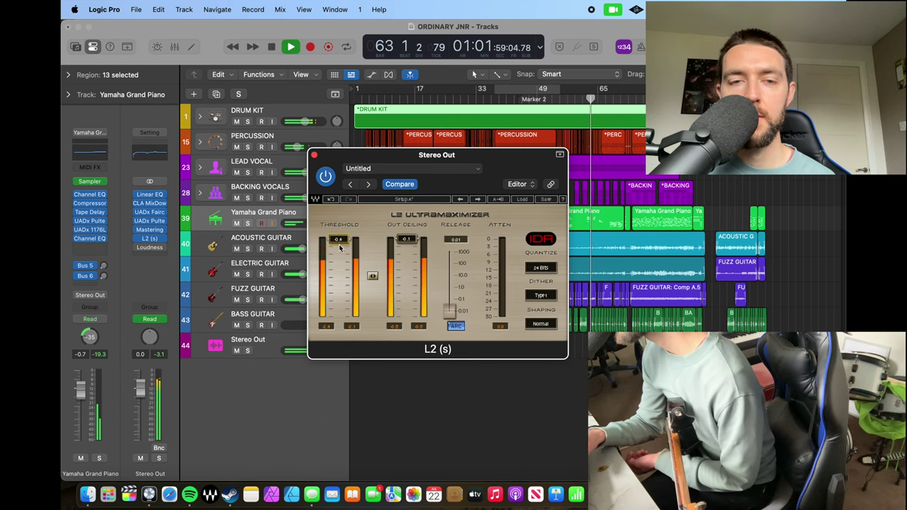
pyautogui.moveTo(340, 256); pyautogui.dragTo(345, 277)
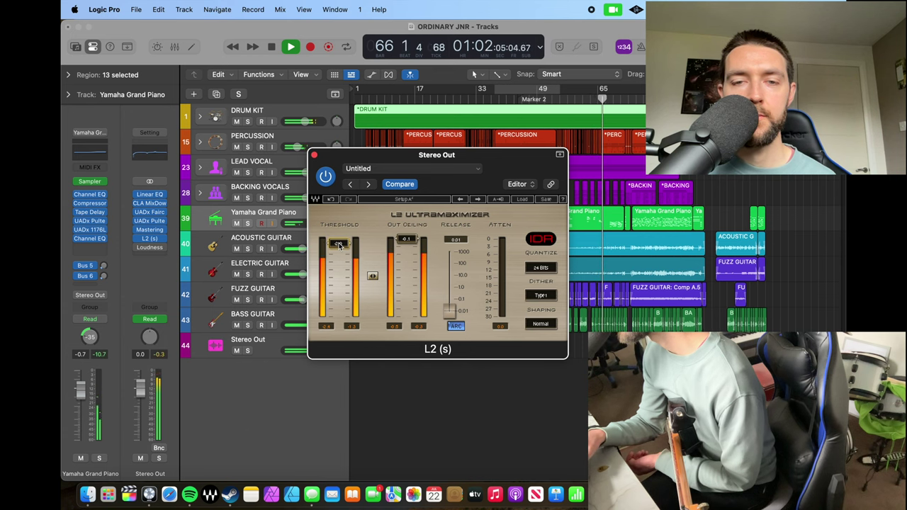
pyautogui.moveTo(340, 245); pyautogui.dragTo(354, 299)
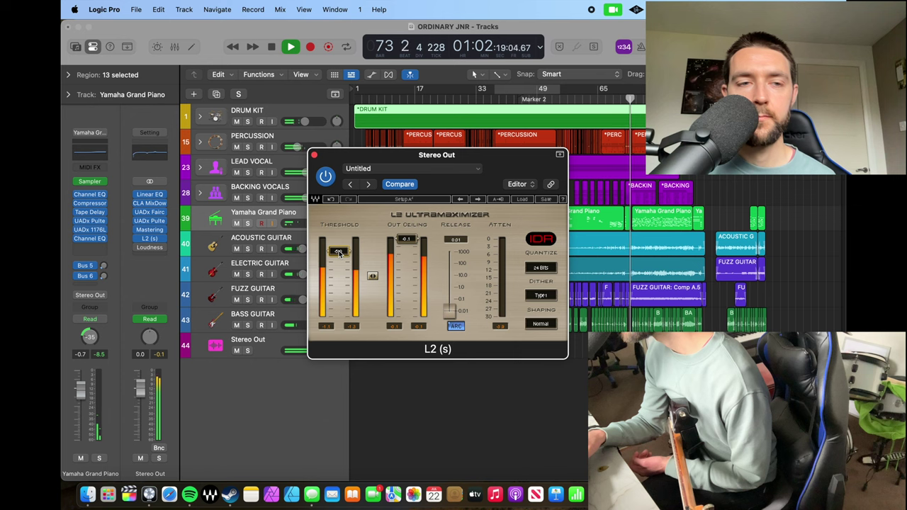
pyautogui.click(314, 154)
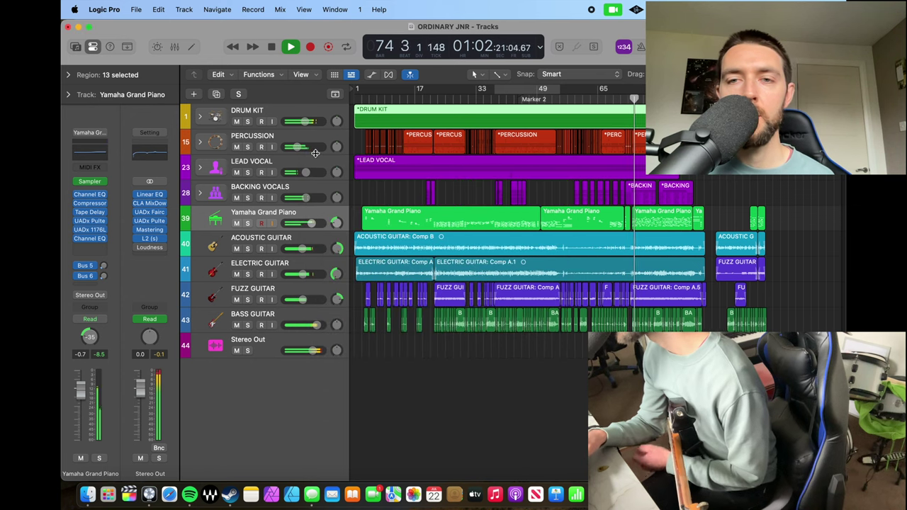
# Step: Play the full mix from bar 74 to bar 93 for a final listen, and stop playback
pyautogui.press('space')
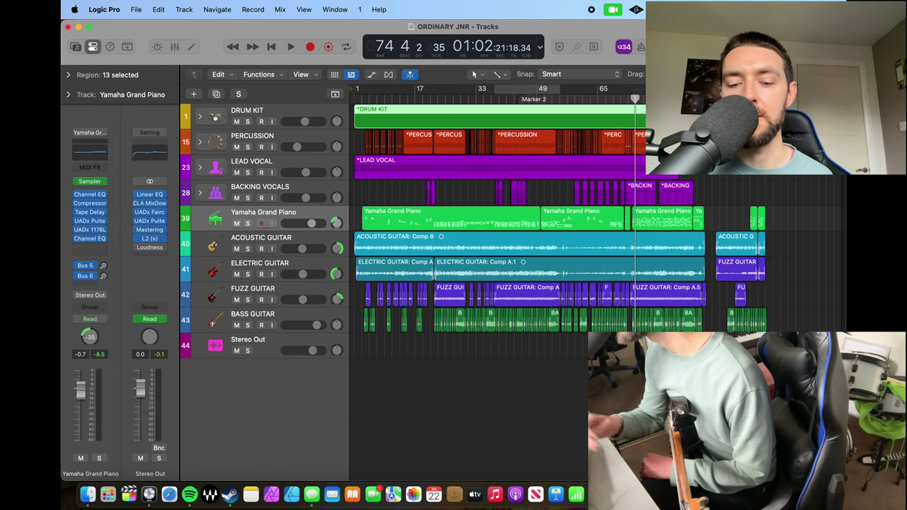
pyautogui.press('space')
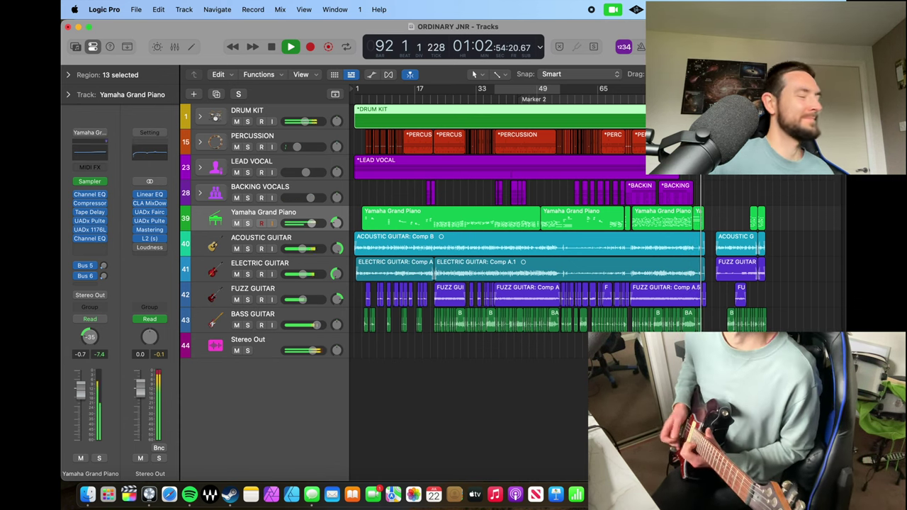
pyautogui.press('space')
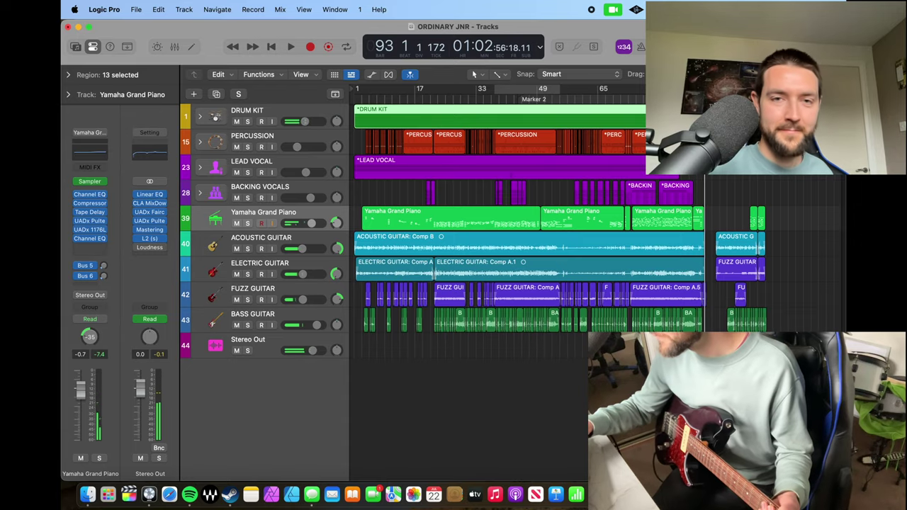